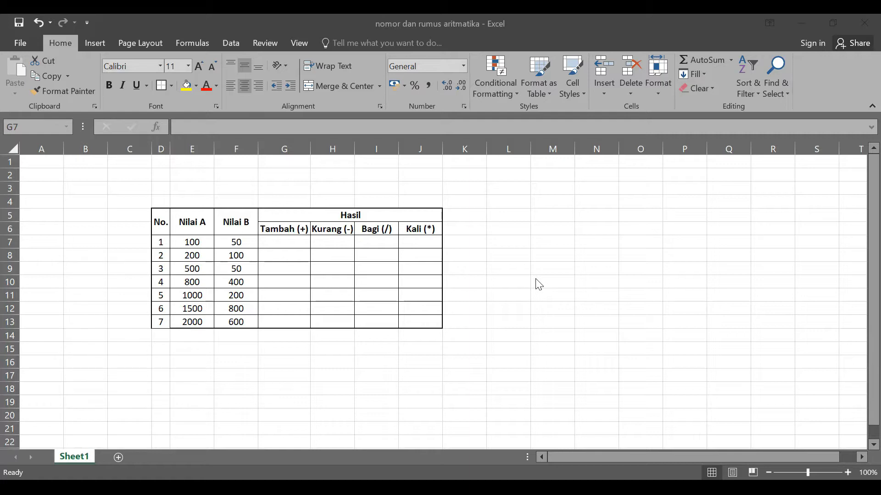
left_click(511, 290)
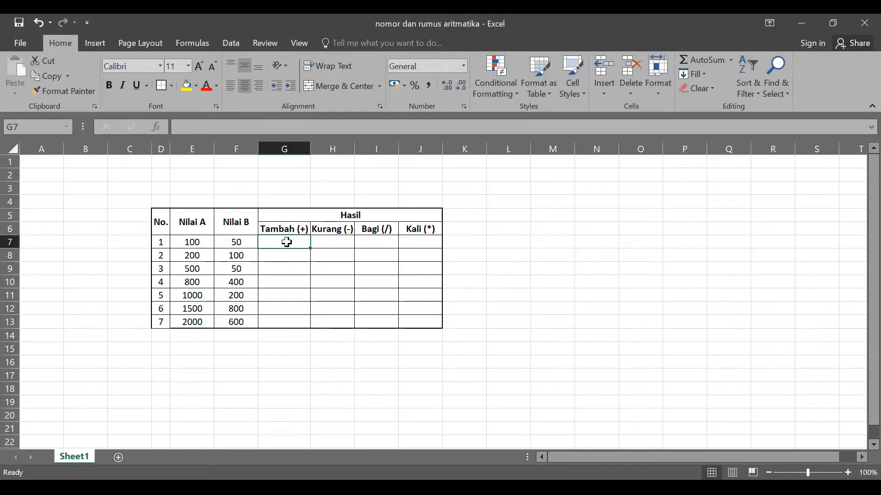
type("=")
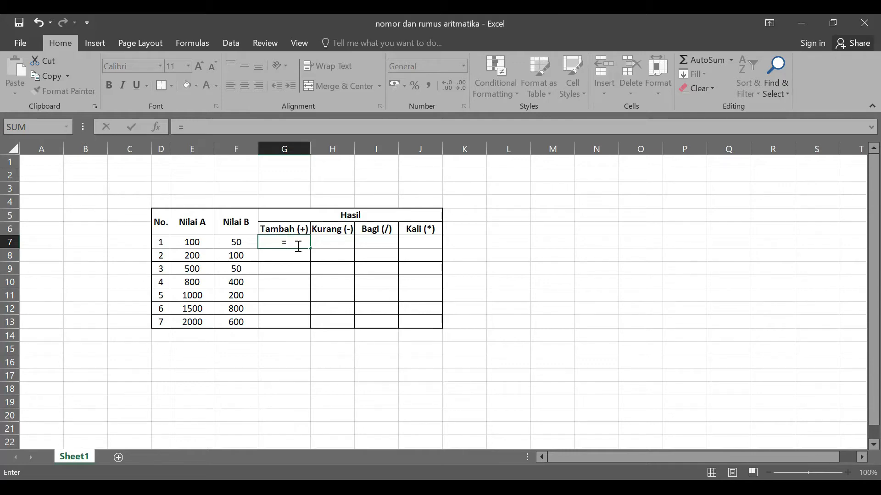
key("Escape")
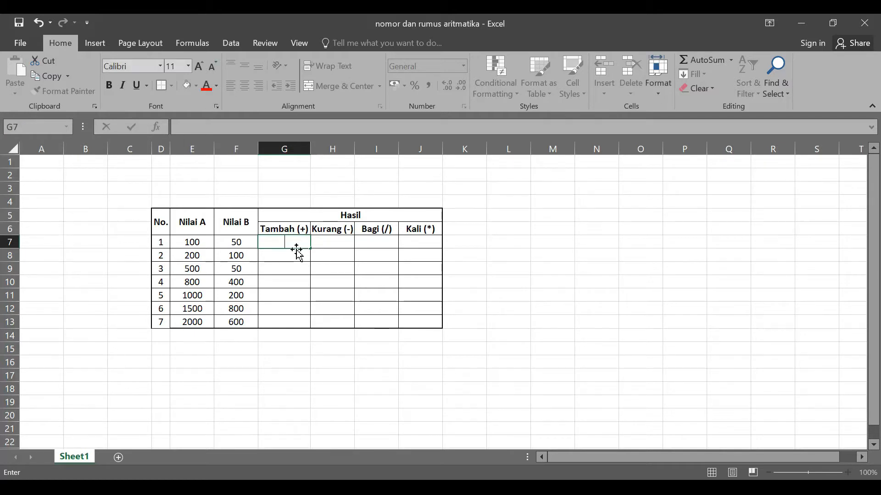
left_click(296, 258)
Enter 100+50 without an equals sign in cell G7, the first row of the Tambah (+) column.
left_click(289, 244)
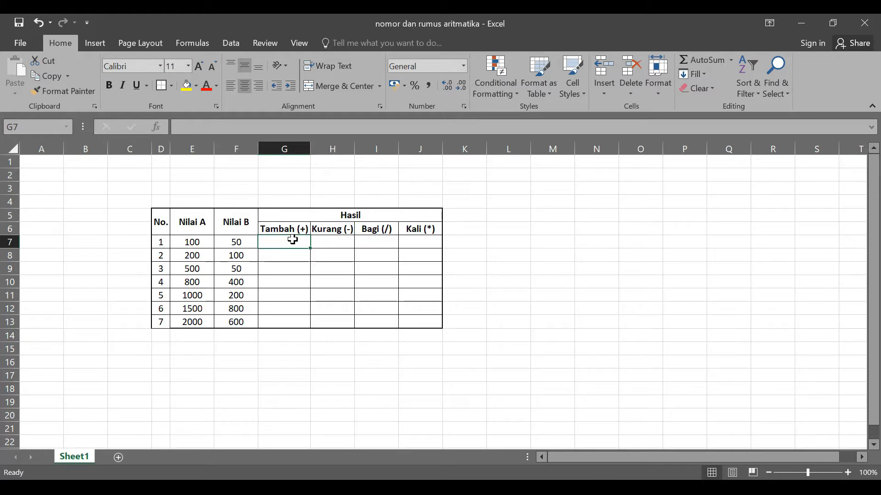
type("100")
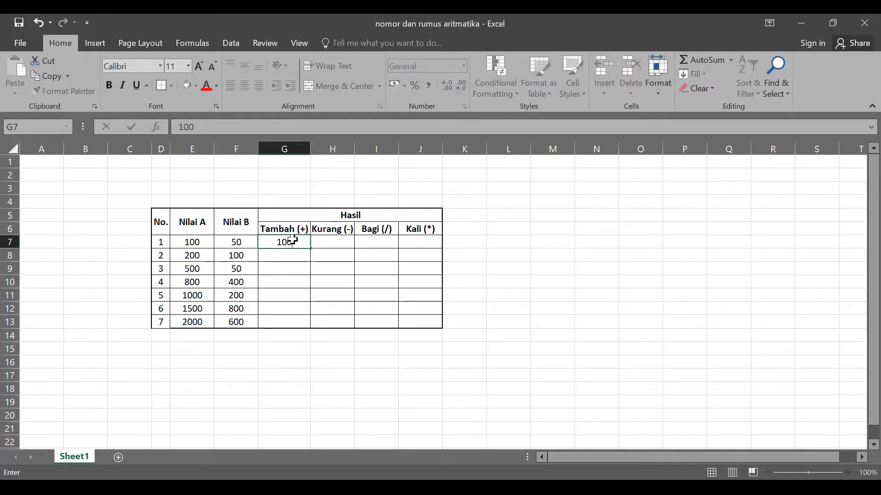
type("+50")
key("Return")
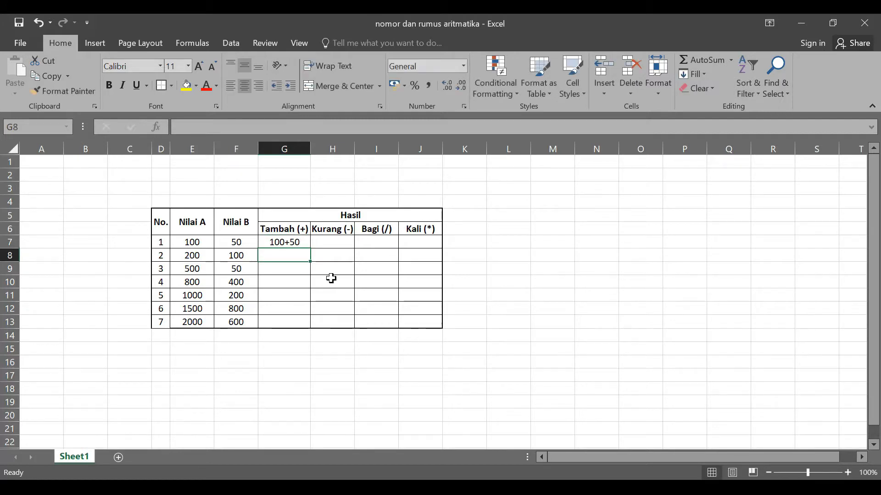
Replace the entry in cell G7 with the formula =100+50.
left_click(300, 247)
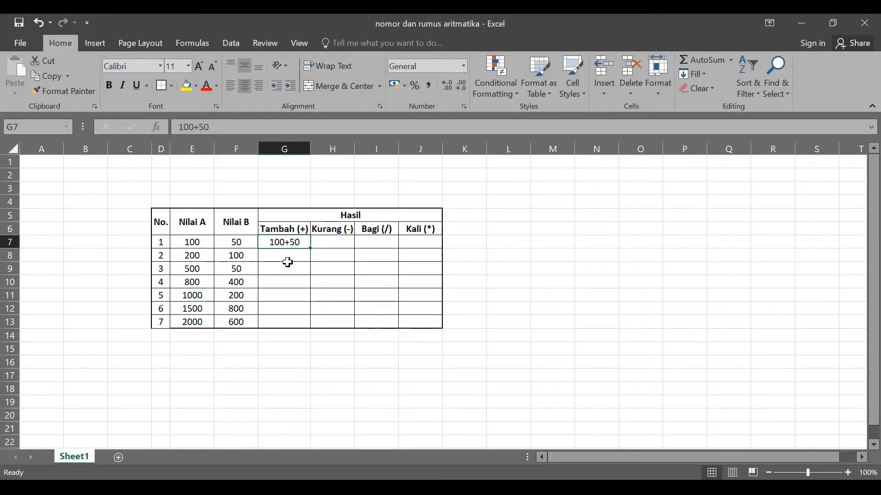
type("=")
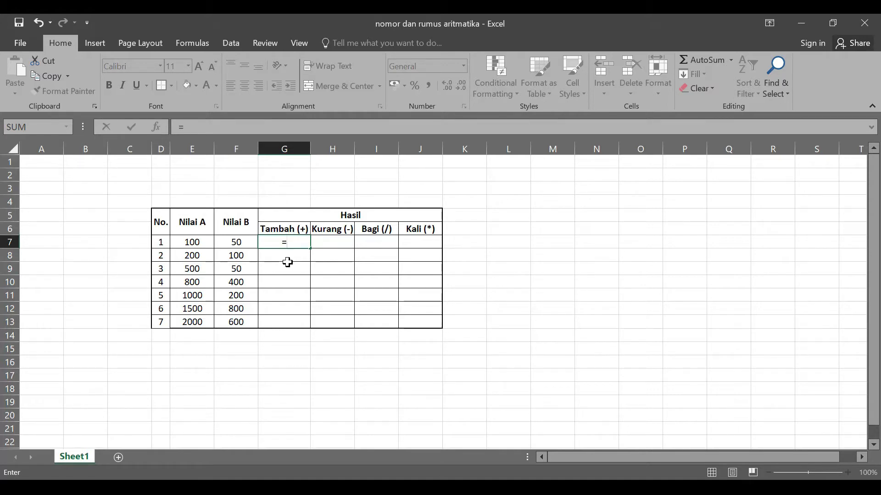
type("100+")
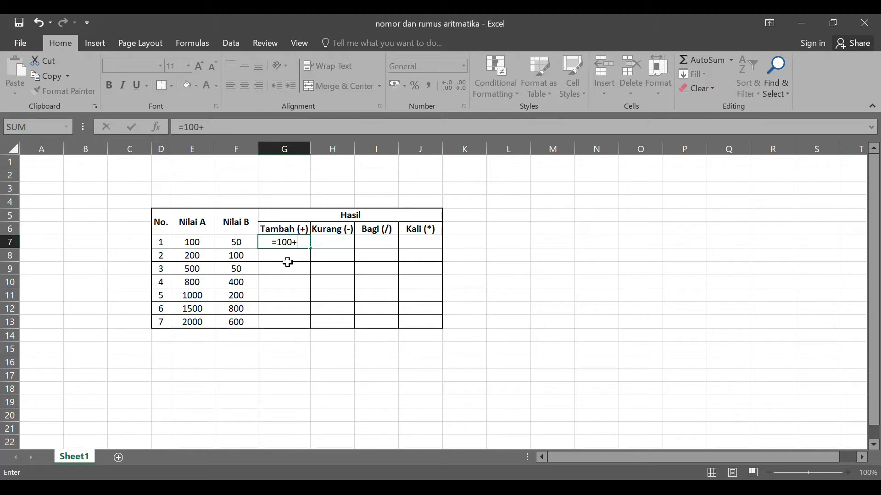
type("50")
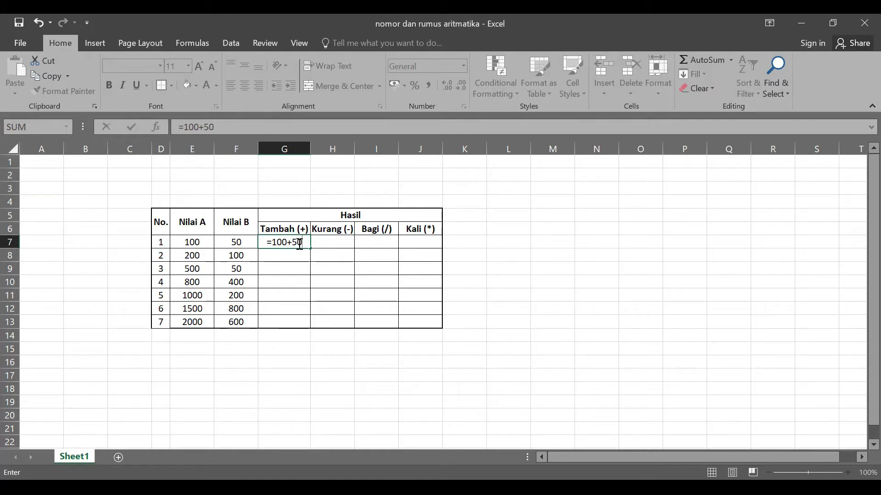
key("Return")
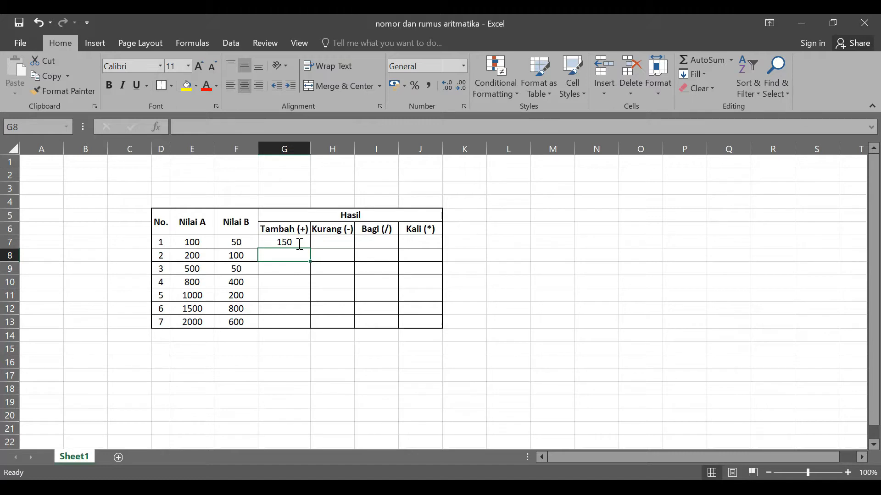
left_click(296, 244)
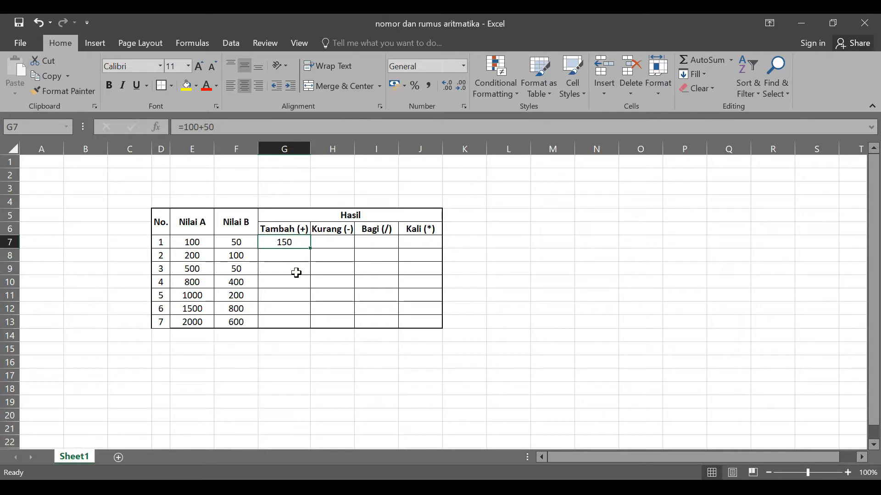
key("Down")
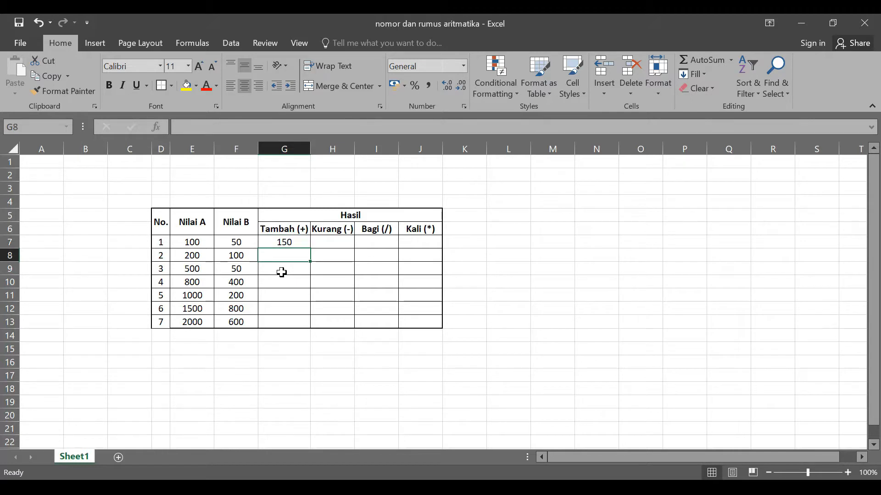
left_click(284, 243)
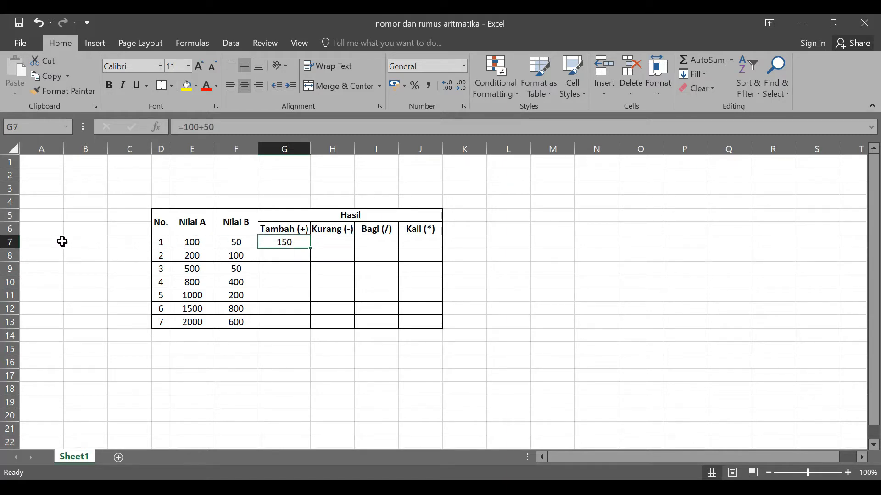
Fill table rows 2 to 7, cells D8:J13, with dark blue.
left_click(7, 242)
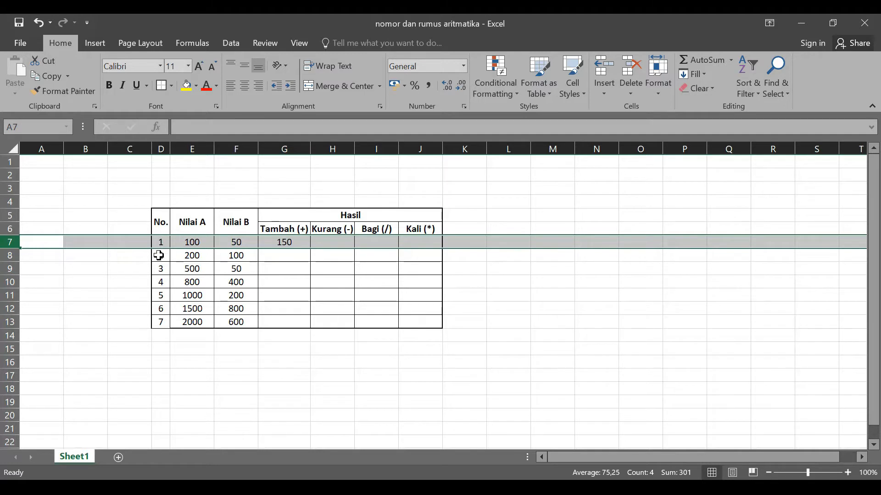
left_click_drag(158, 256, 412, 324)
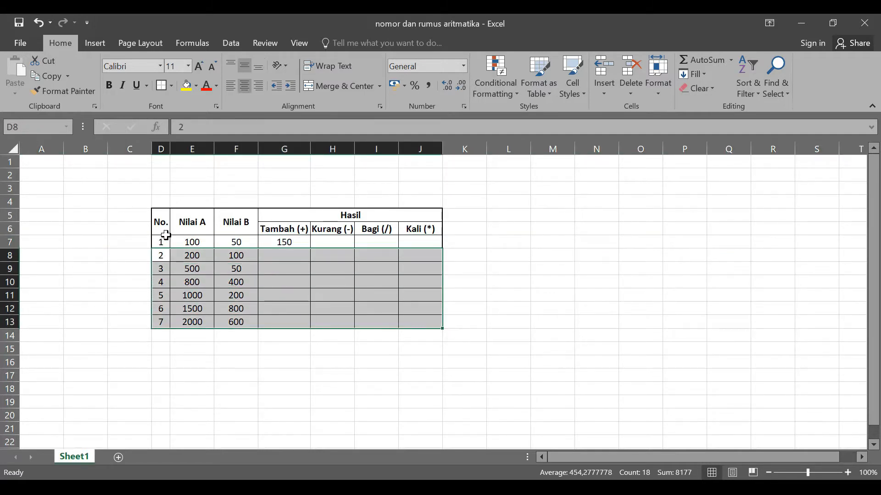
left_click(196, 87)
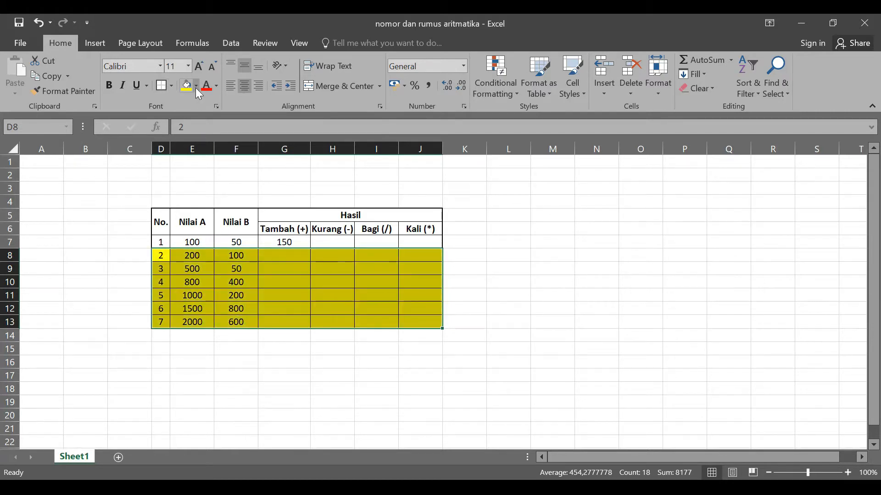
left_click(196, 87)
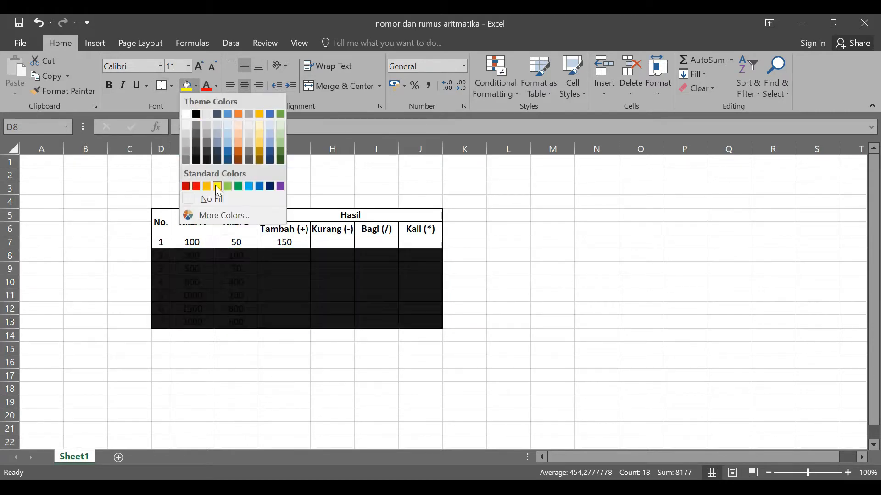
left_click(271, 187)
left_click(228, 277)
left_click(266, 269)
left_click_drag(161, 256, 415, 326)
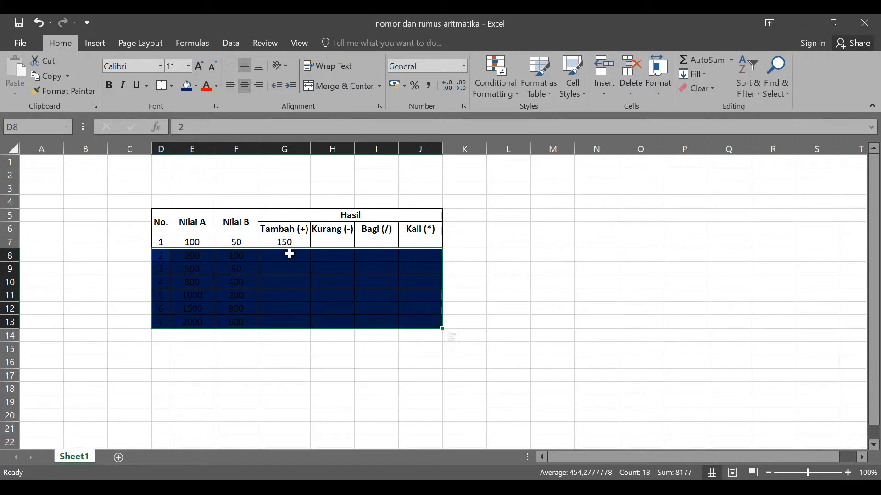
left_click(287, 255)
left_click(287, 269)
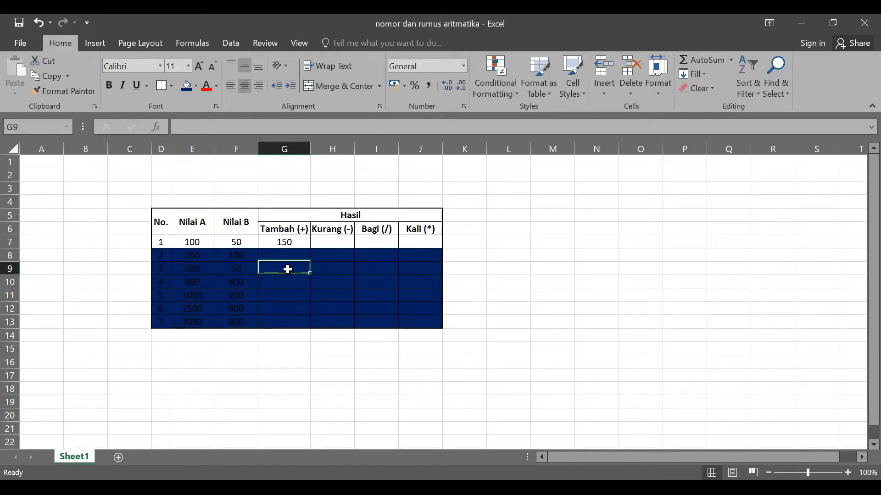
left_click(285, 282)
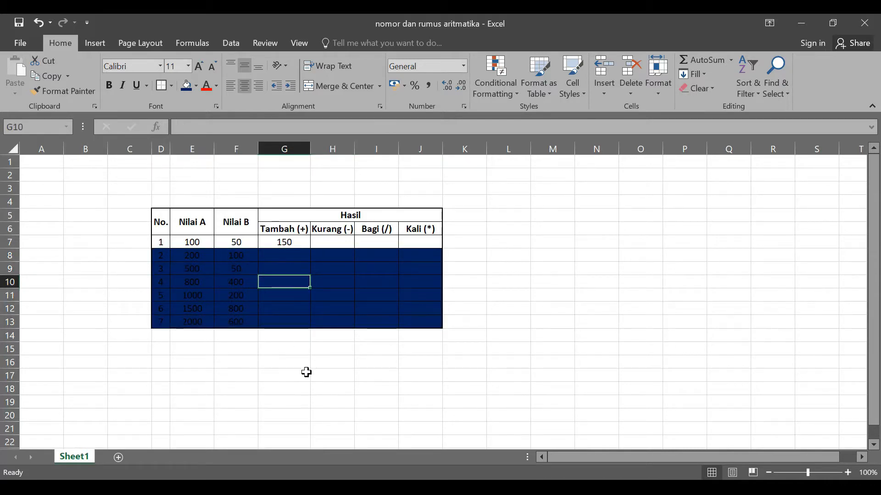
Overwrite the formula in cell G7 with the plain number 150.
left_click(293, 244)
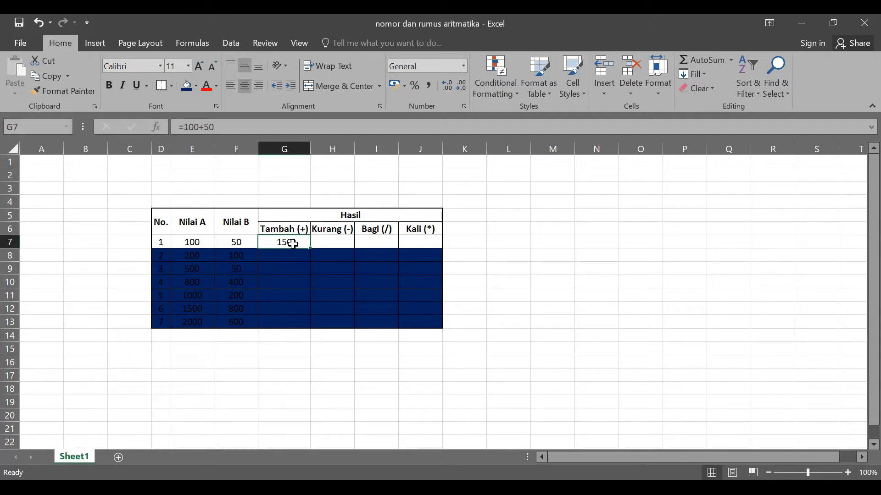
type("150")
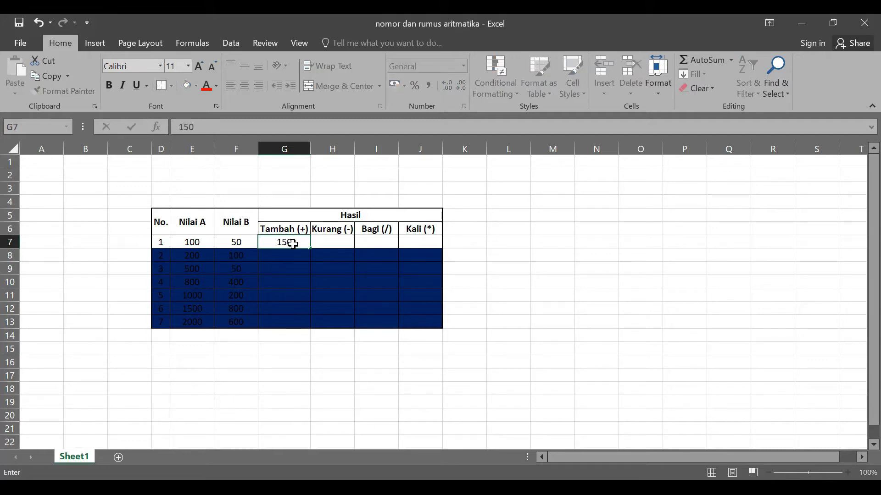
key("Return")
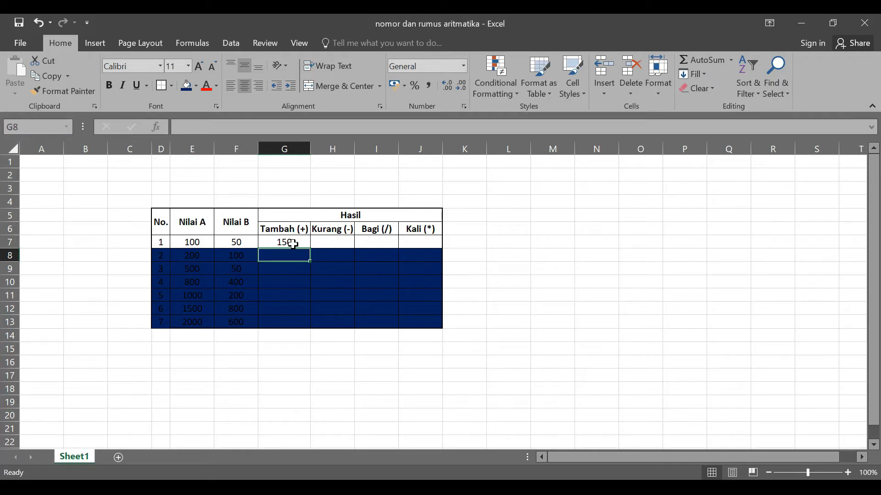
left_click(495, 299)
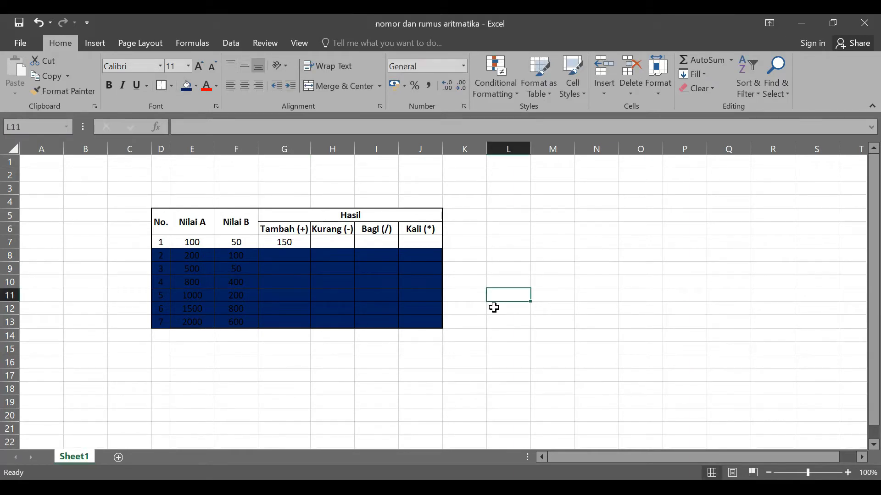
Replace the plain number in cell G7 with the addition formula =100+50.
left_click(285, 243)
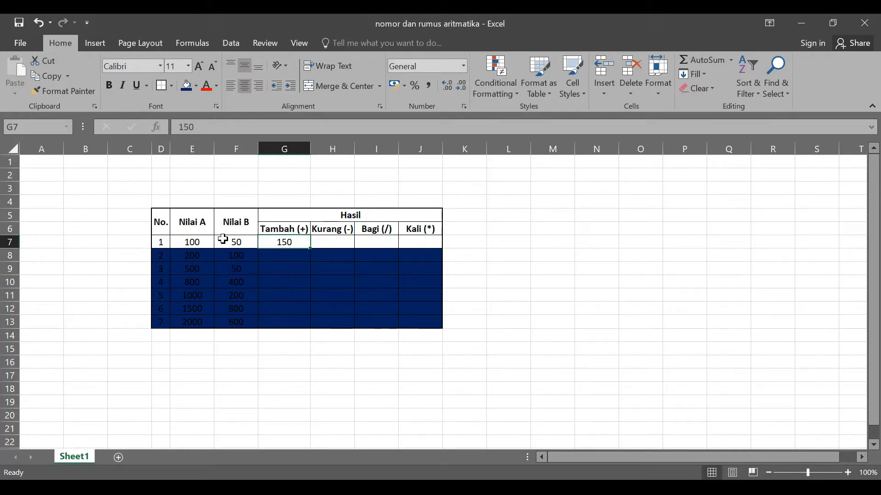
left_click(196, 241)
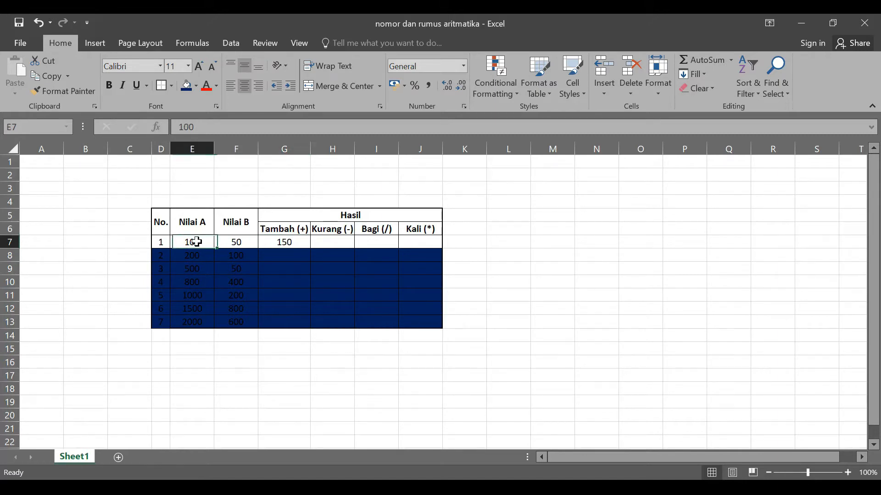
left_click(289, 242)
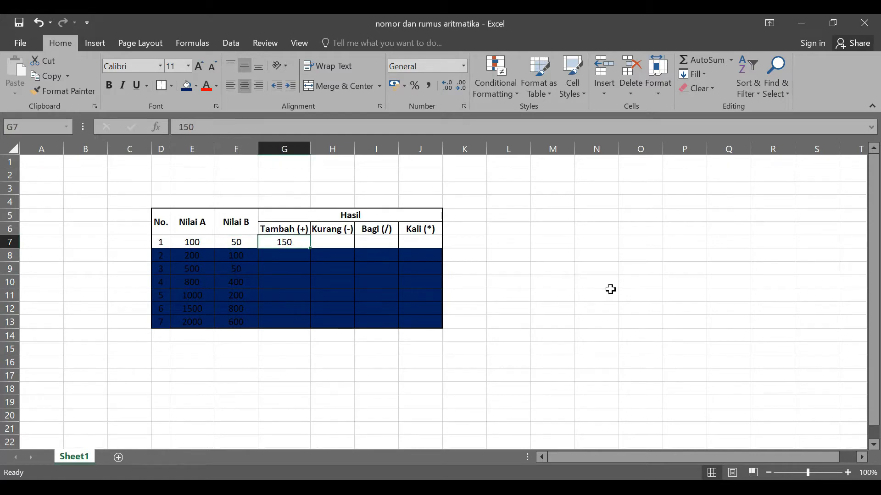
type("=")
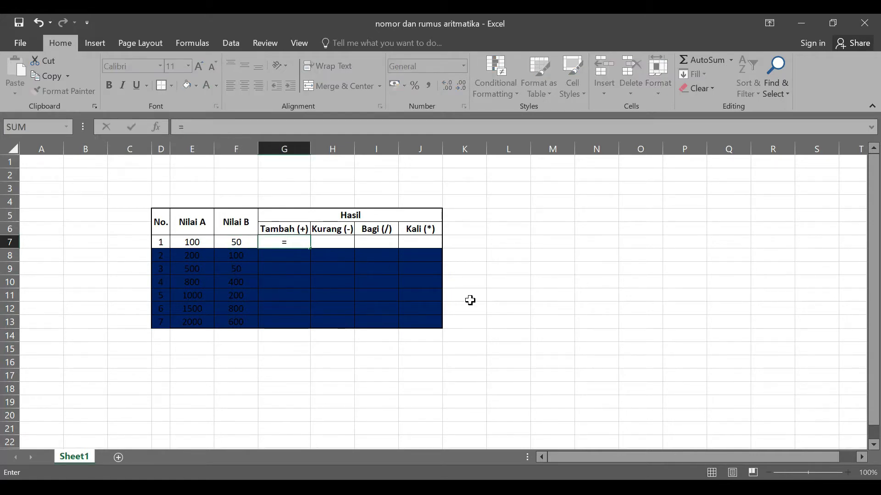
type("100+50")
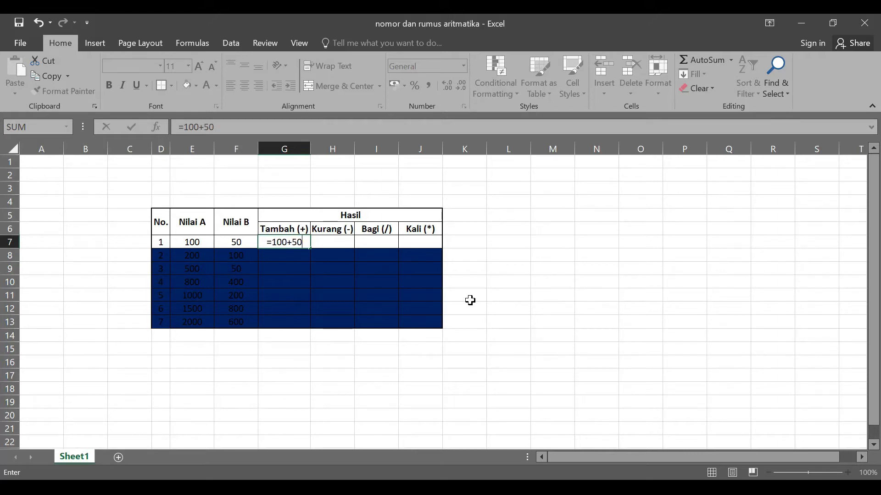
key("Return")
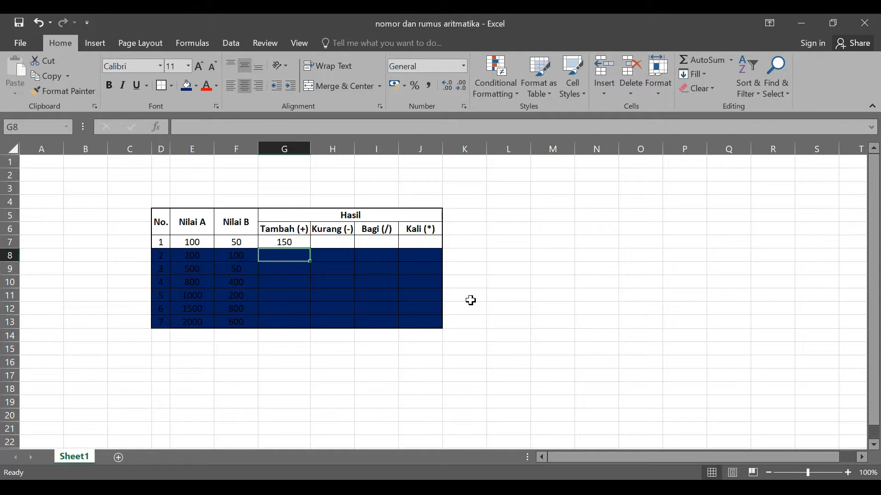
Replace the formula in cell G7 with the cell-reference addition =E7+F7.
key("Up")
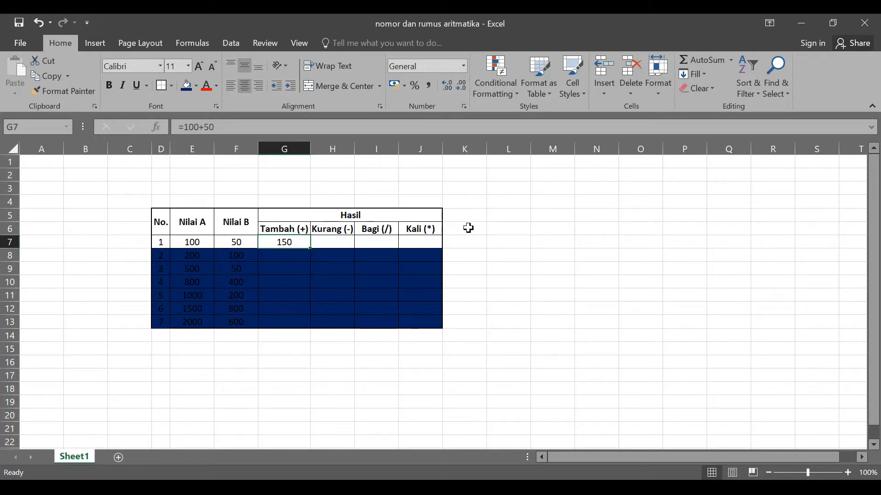
type("=")
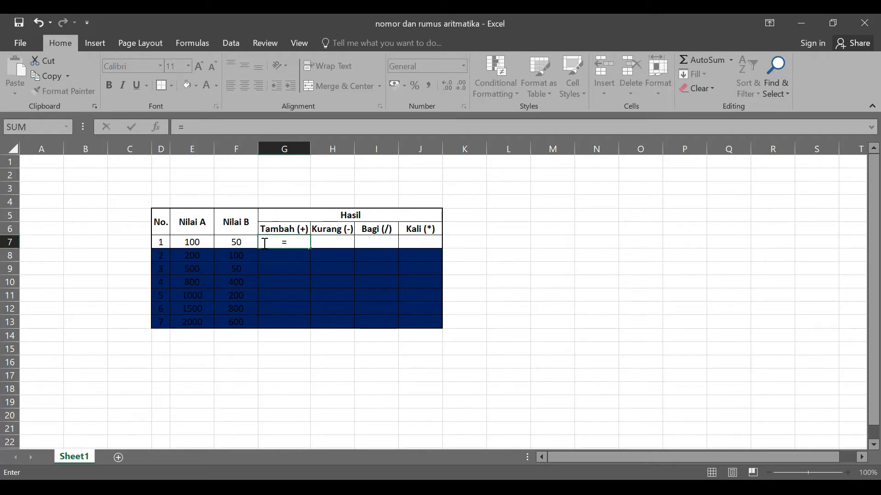
type("E7")
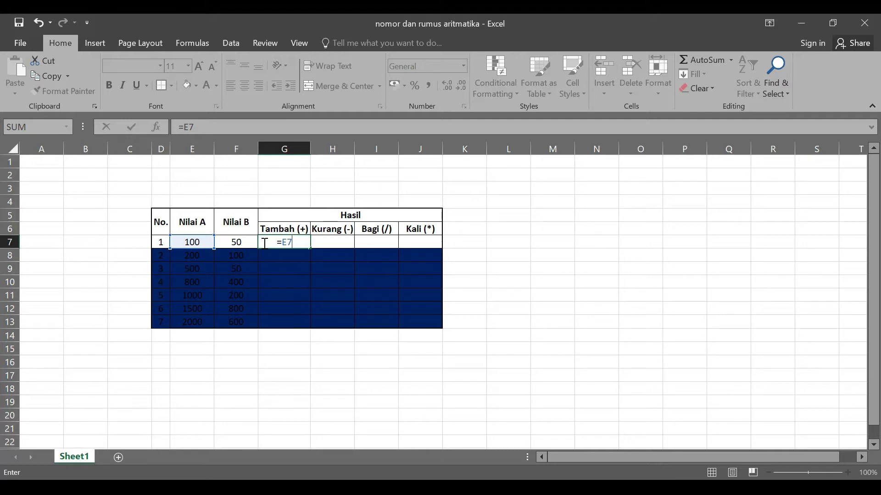
type("+")
type("F")
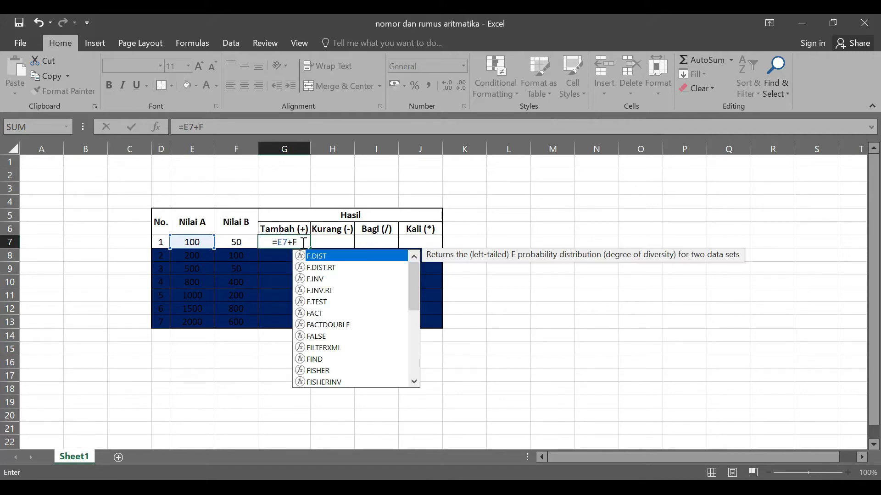
type("7")
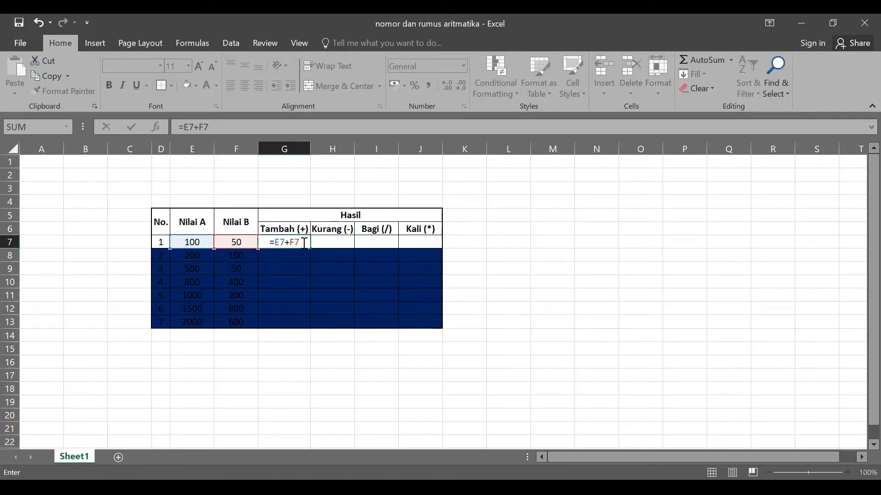
key("Return")
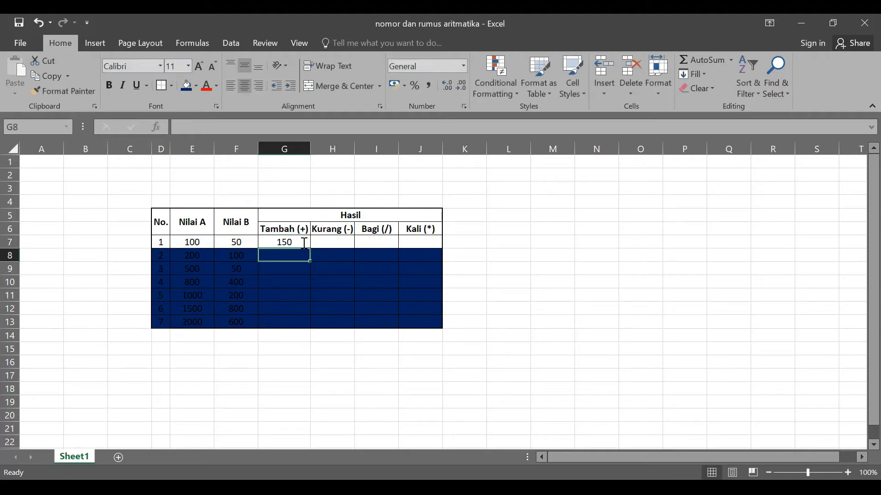
Overwrite cell G7 with the entry 100+50, leaving out the equals sign.
left_click(303, 242)
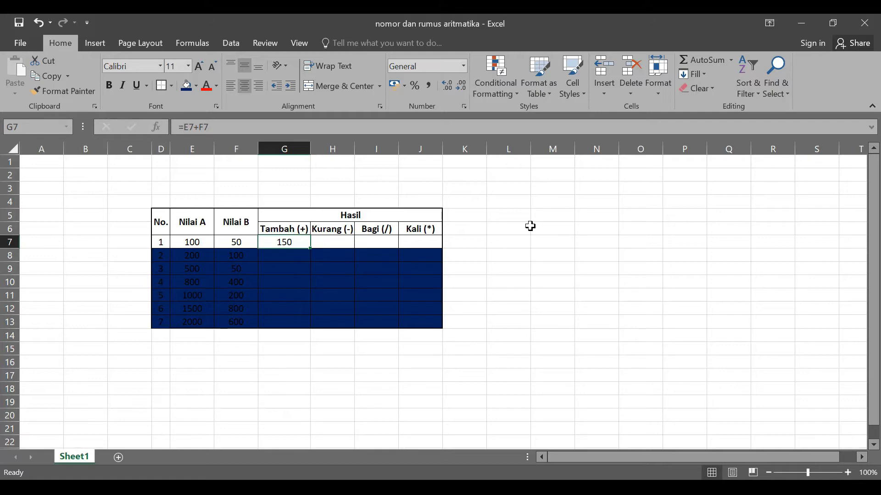
type("100")
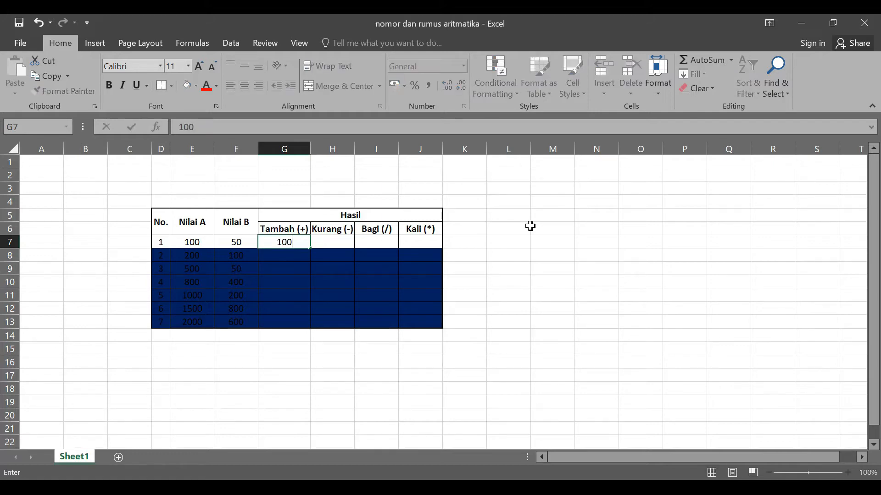
type("+50")
key("Return")
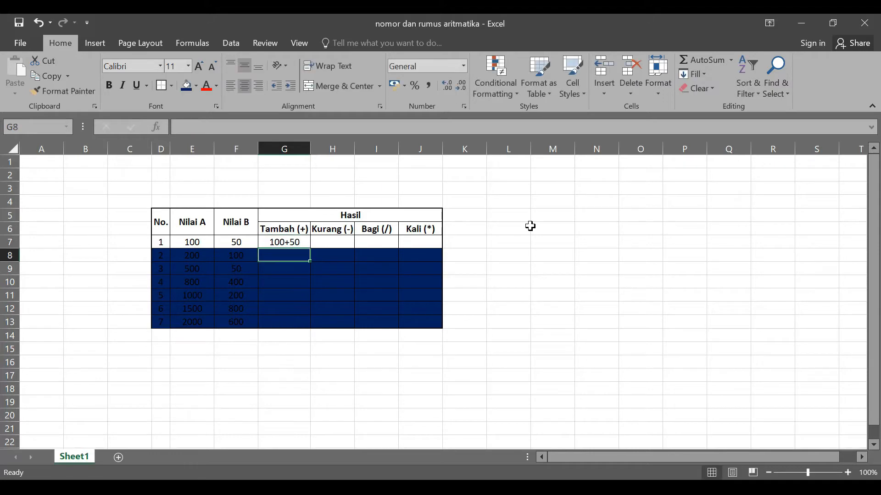
Set the Nilai A value in cell E7 to 200.
left_click(200, 242)
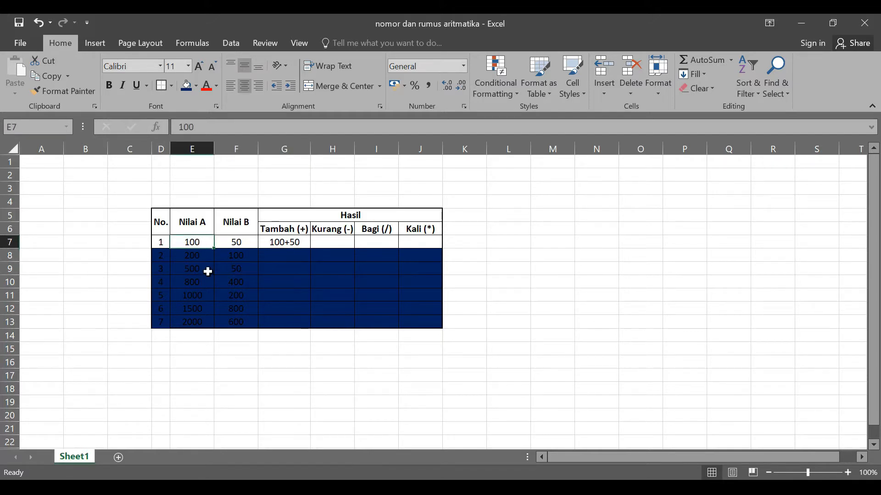
type("200")
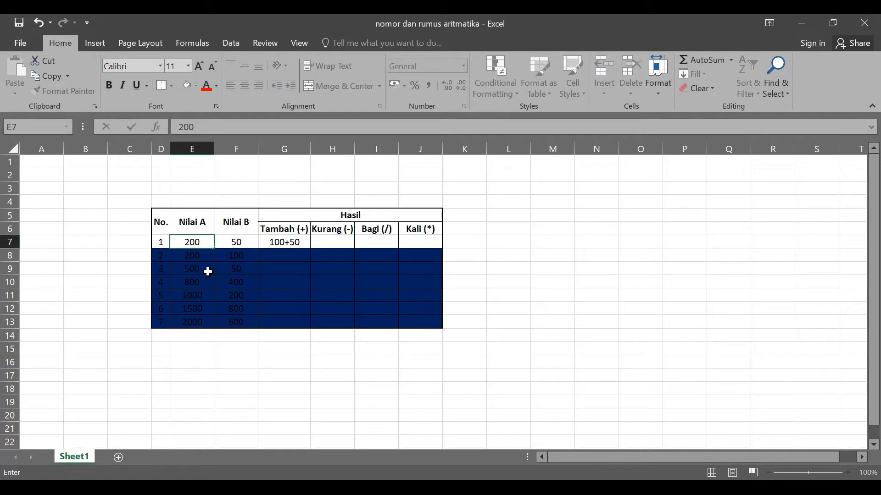
key("ctrl+Return")
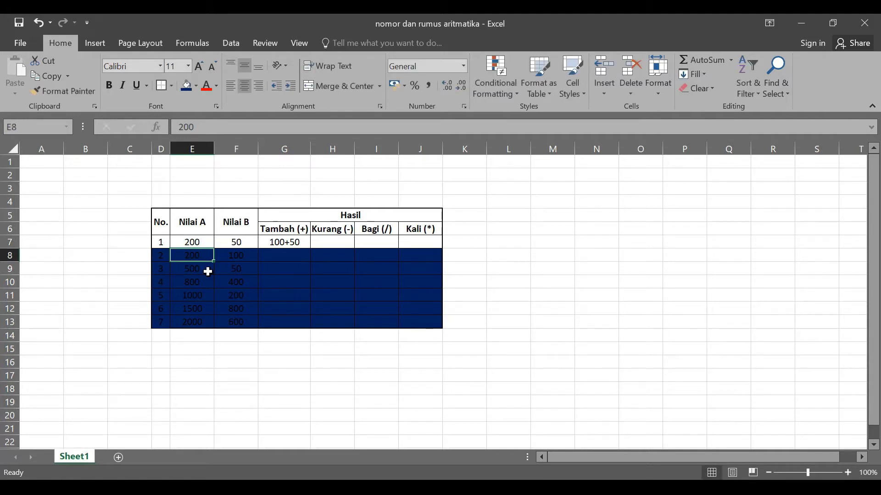
Insert an equals sign before the text in cell G7 to make it the formula =100+50.
left_click(268, 243)
double_click(268, 243)
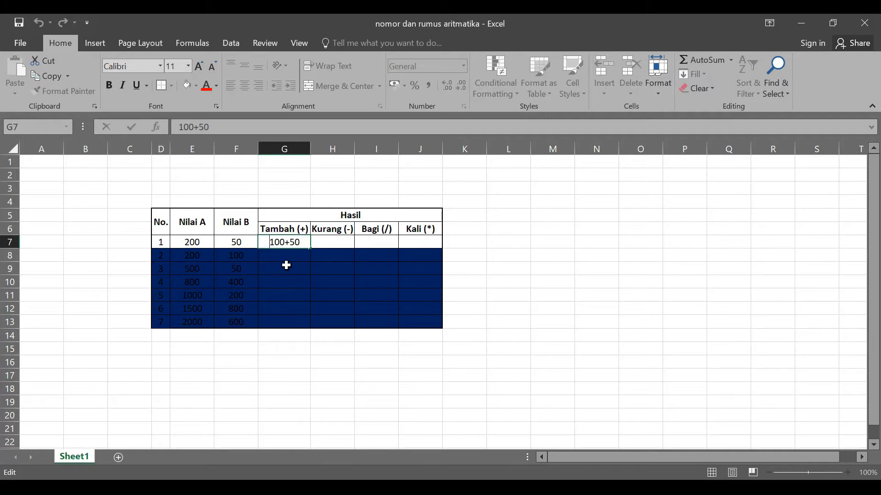
type("=")
key("Return")
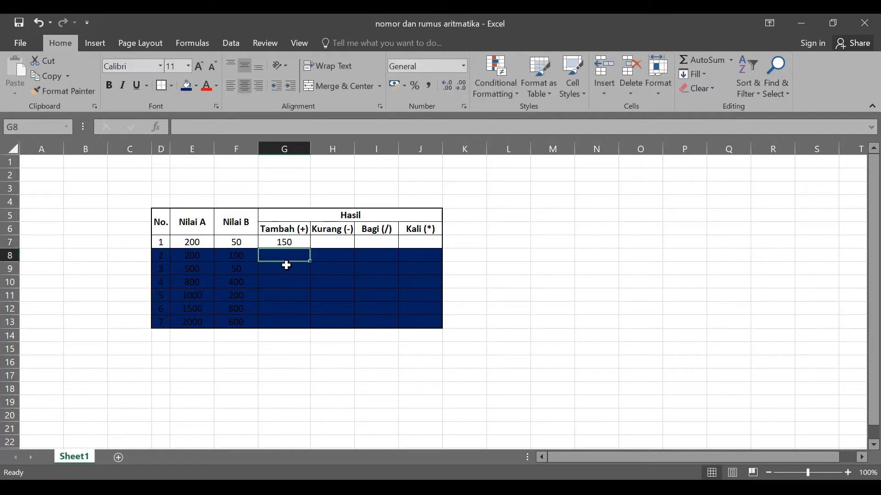
Replace the formula in cell G7 with =200+50, accepting the suggested formula correction.
left_click(288, 240)
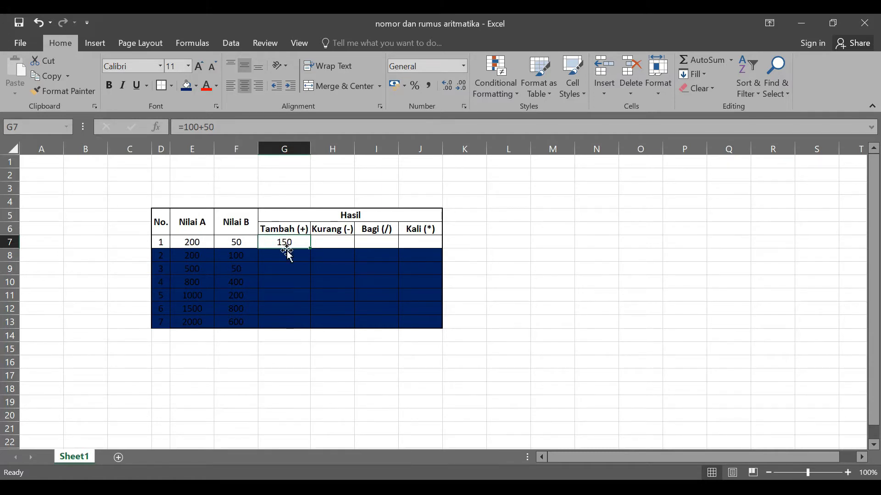
type("3")
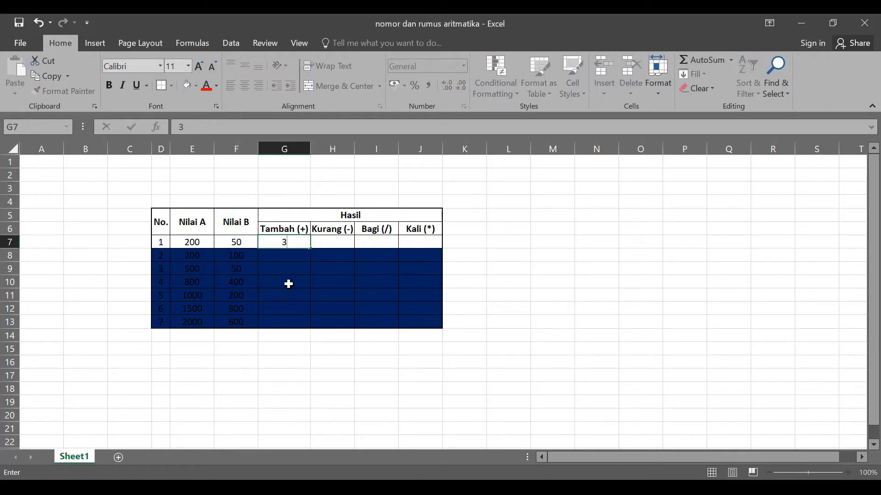
key("BackSpace")
type("=2")
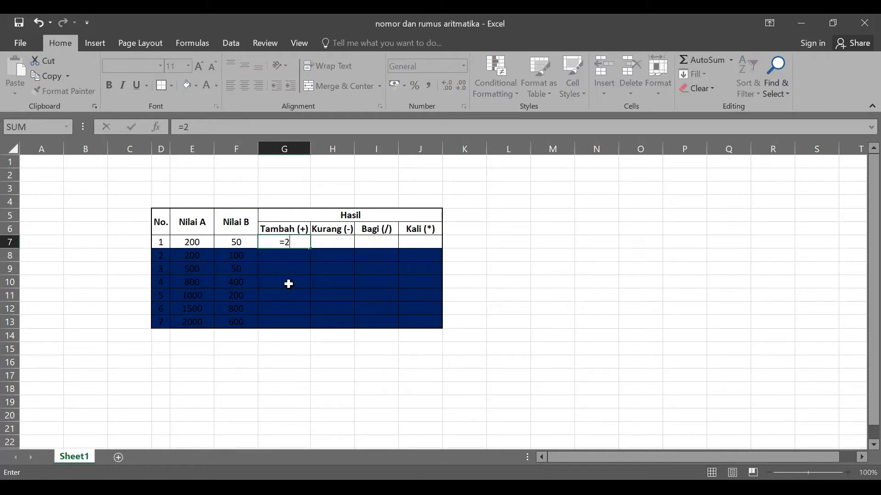
type("00+50\\")
key("Return")
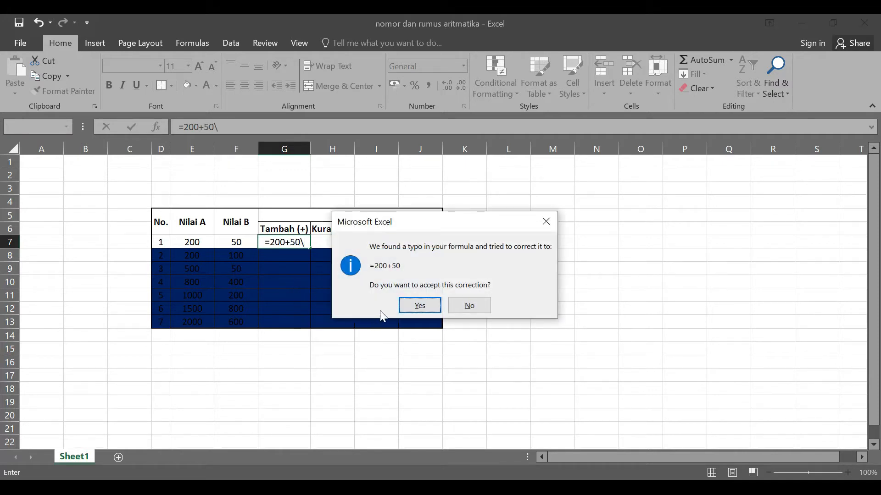
left_click(419, 303)
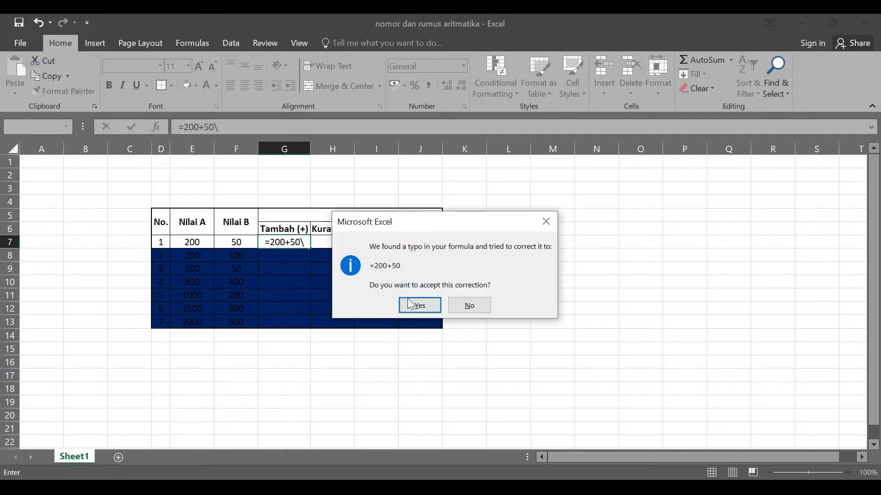
left_click(284, 242)
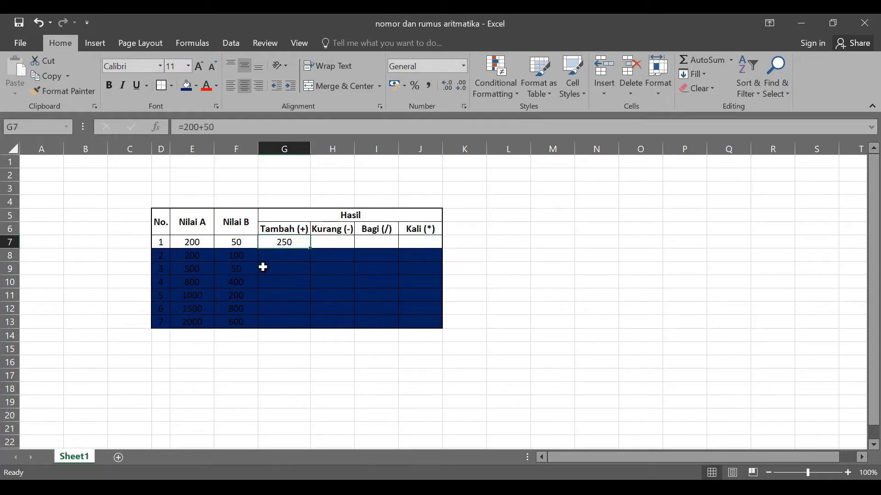
Set the Nilai B value in cell F7 to 100.
left_click(244, 242)
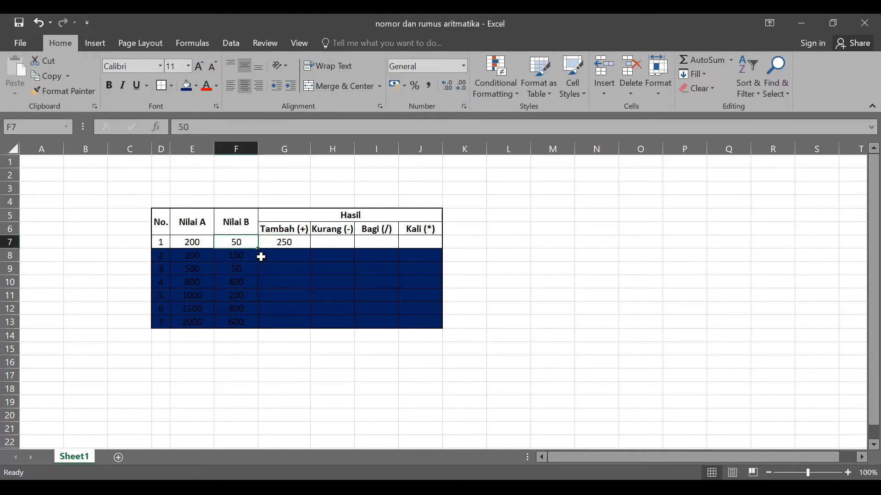
type("100")
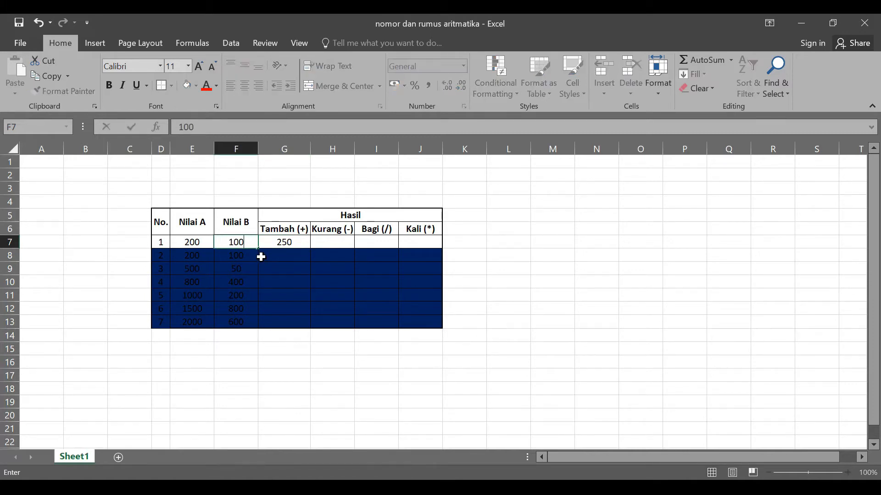
key("Return")
Replace the formula in cell G7 with the fixed-number addition =200+100.
left_click(301, 242)
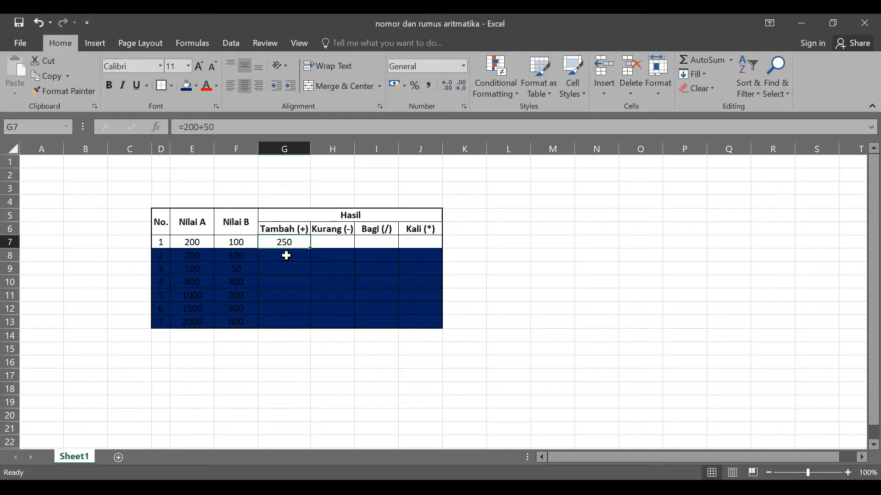
type("=")
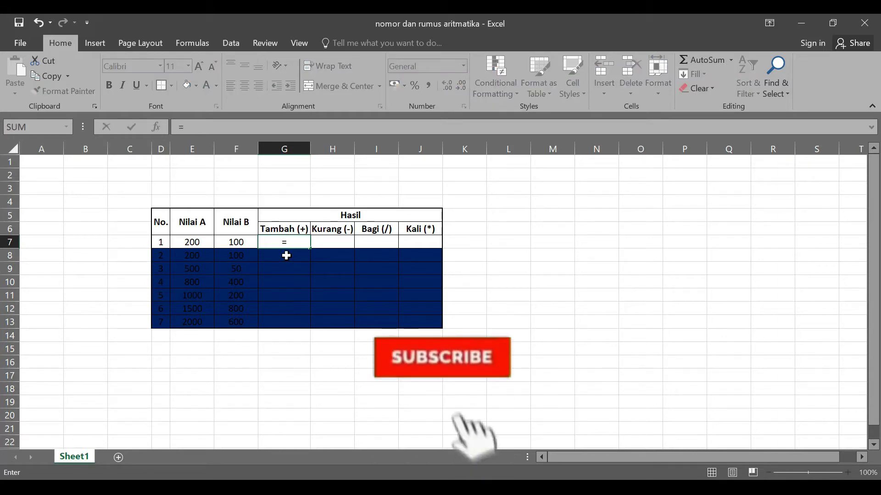
type("200")
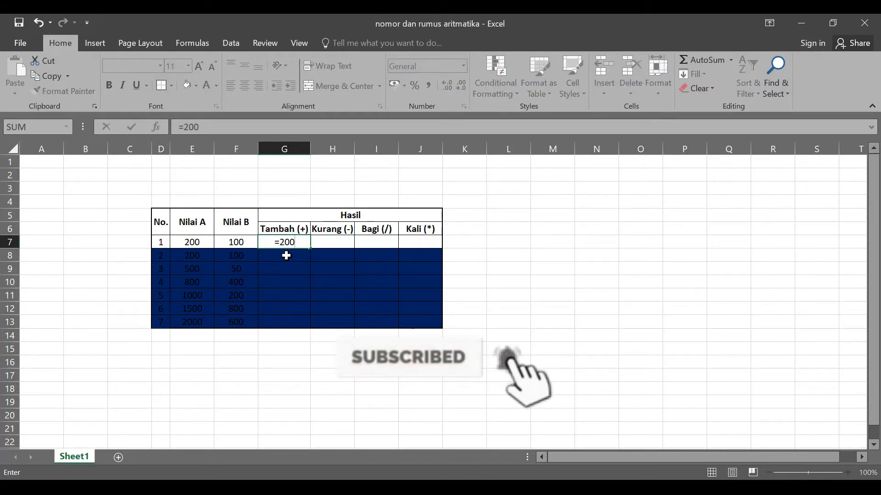
type("+100")
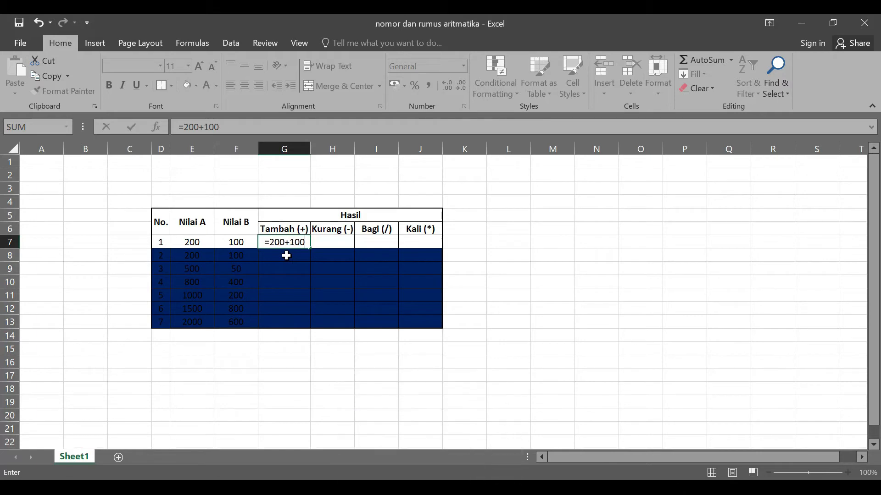
key("Return")
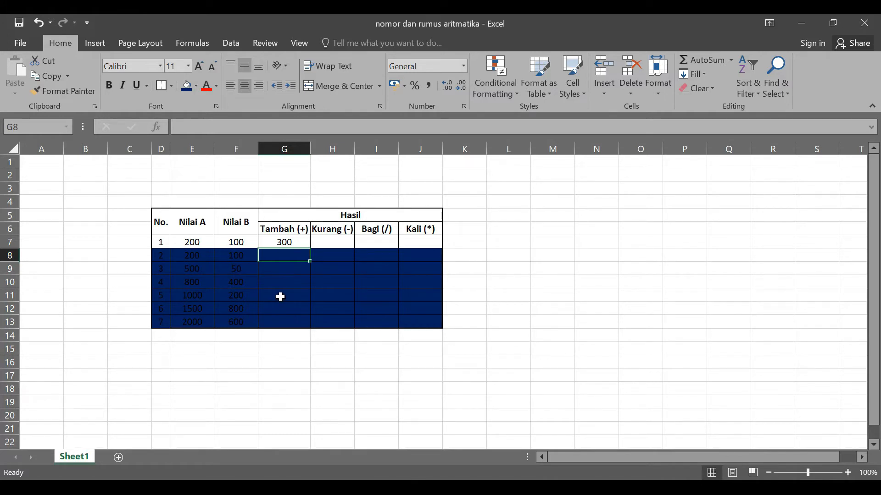
left_click(288, 243)
left_click(288, 255)
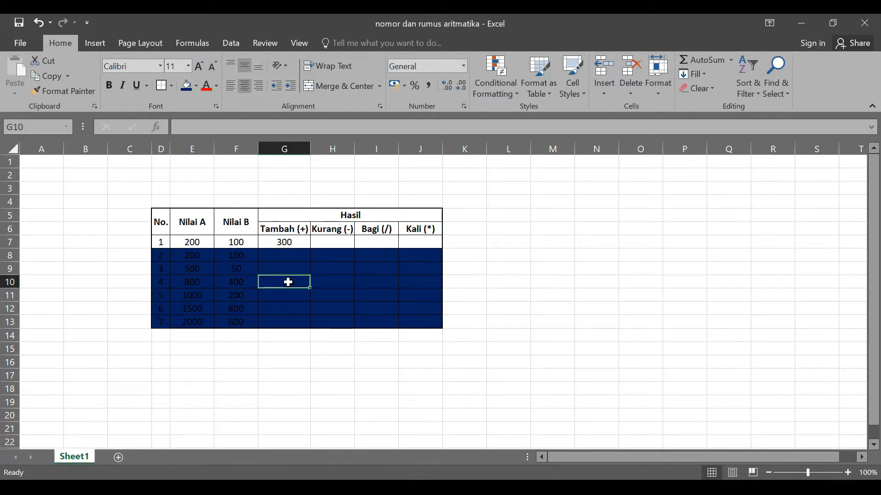
left_click(334, 242)
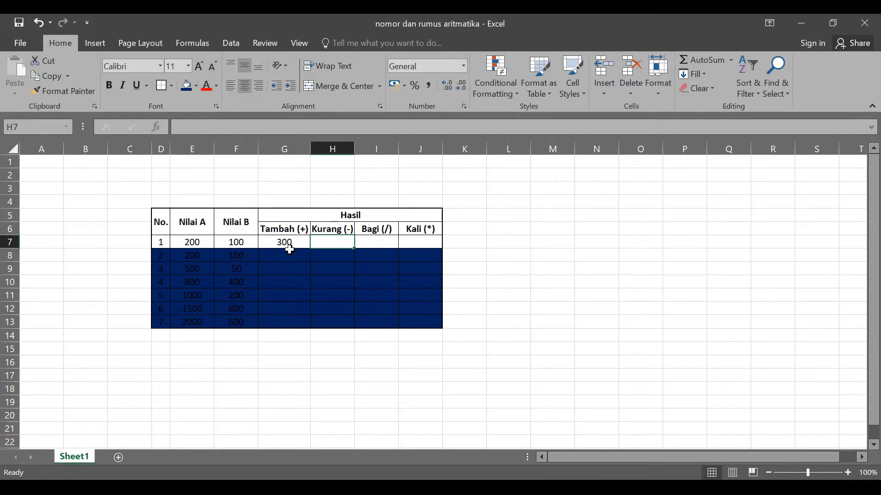
Replace the fixed-number formula in cell G7 with the cell-reference formula =E7+F7.
left_click(295, 240)
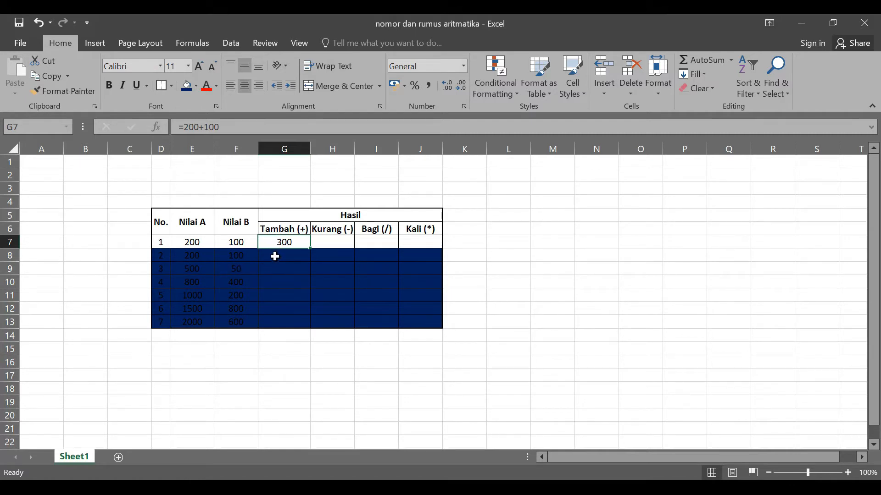
type("=")
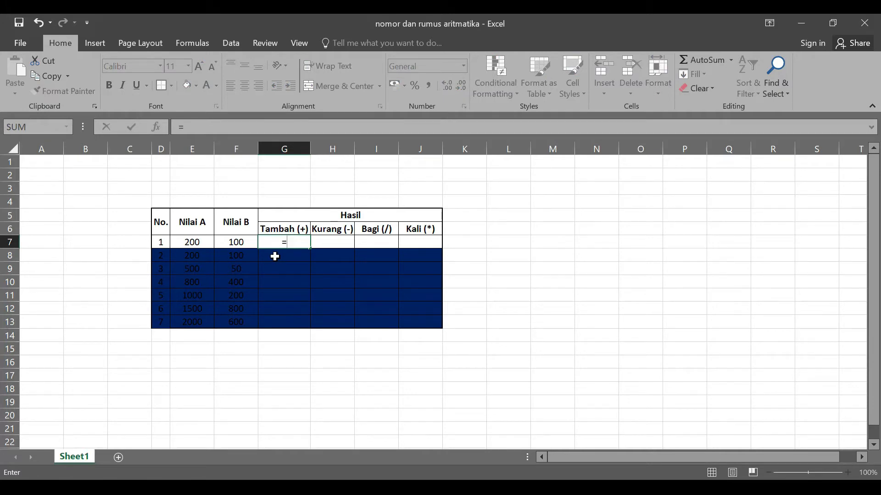
type("E")
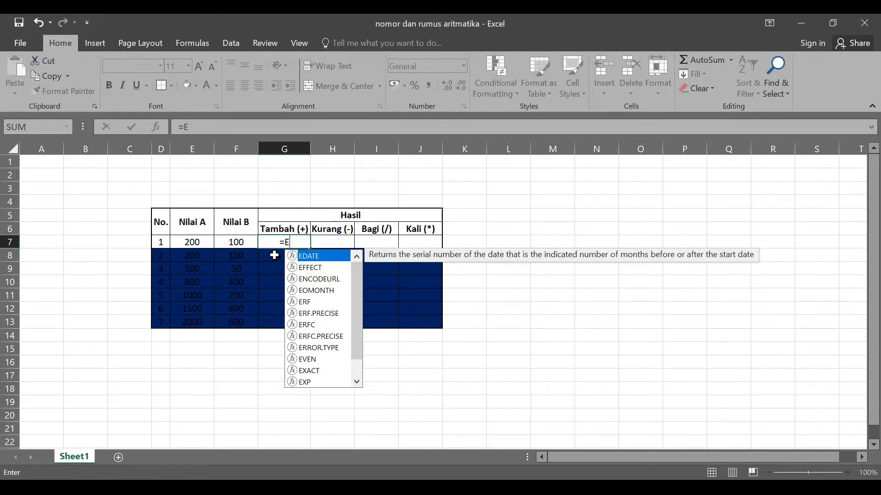
type("7")
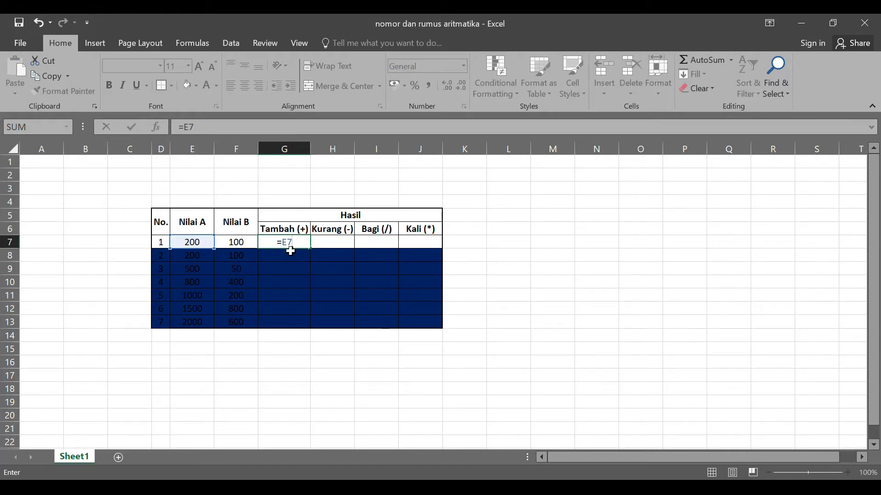
type("+F7")
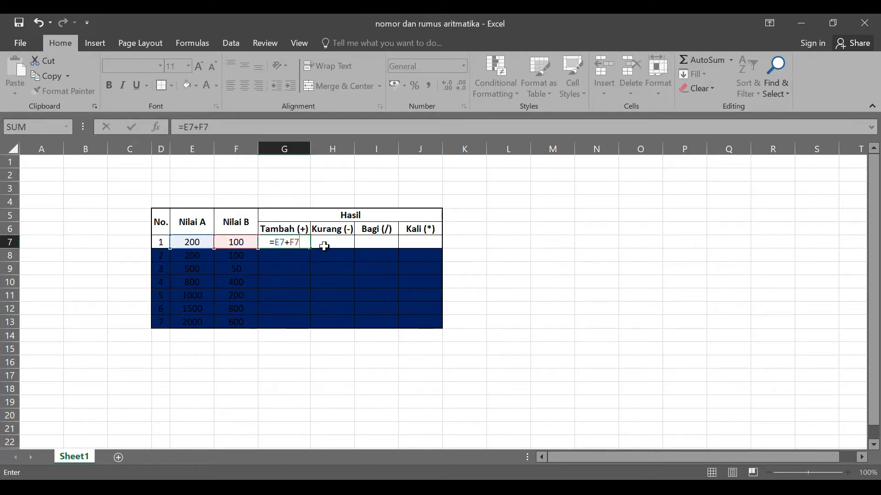
key("Return")
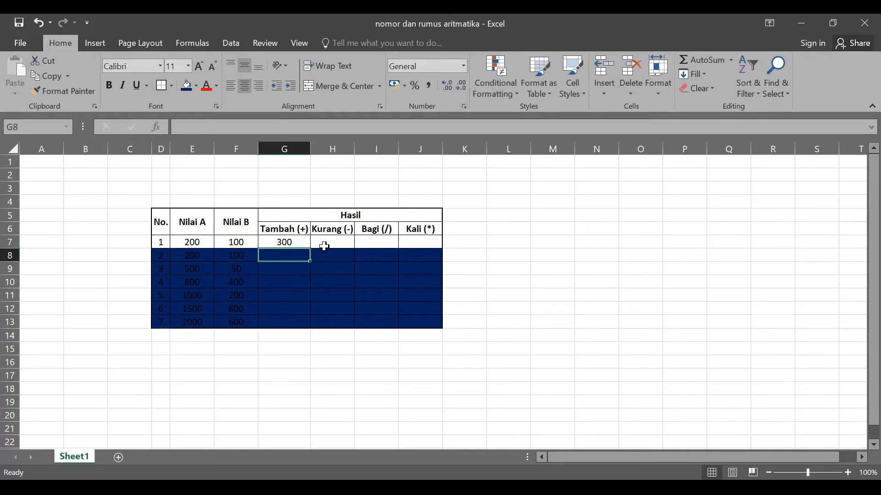
Set the Nilai B value in cell F7 to 150.
left_click(301, 243)
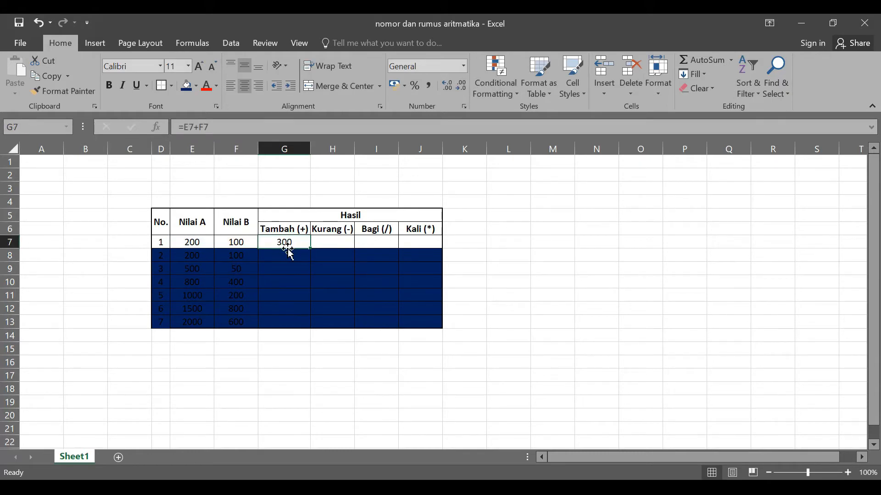
left_click(245, 243)
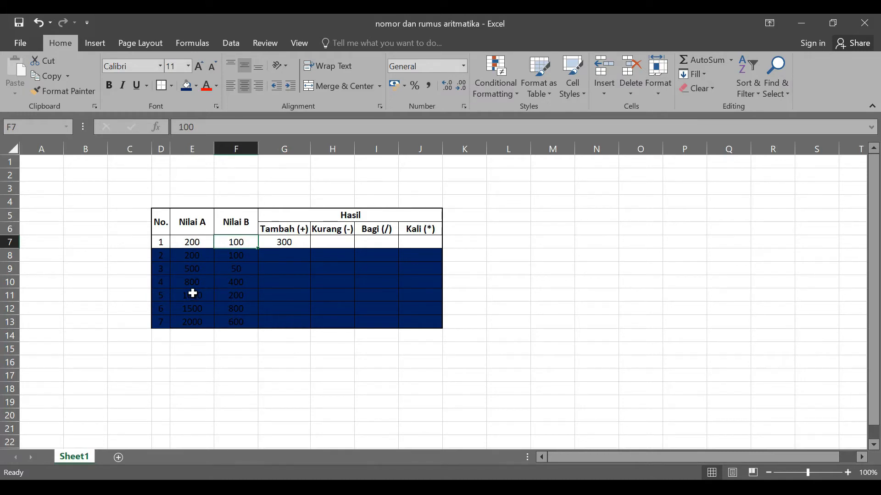
type("150")
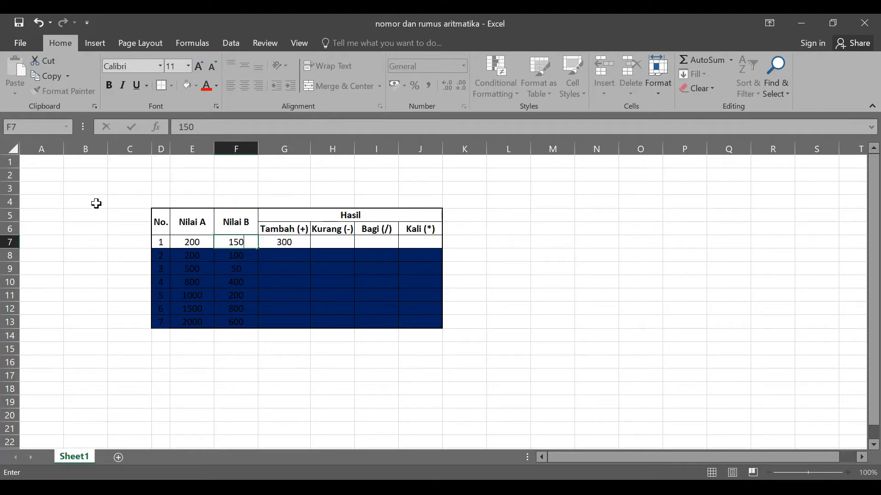
key("Return")
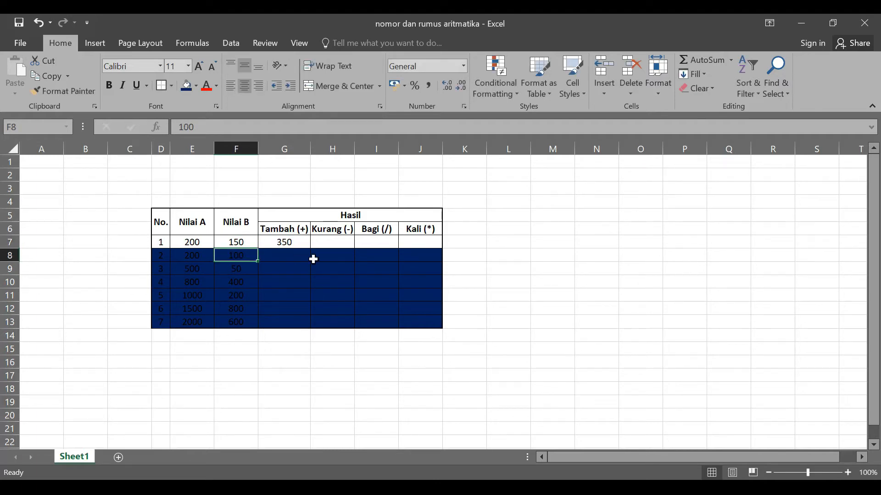
Set the Nilai A value in cell E7 to 400.
left_click(193, 242)
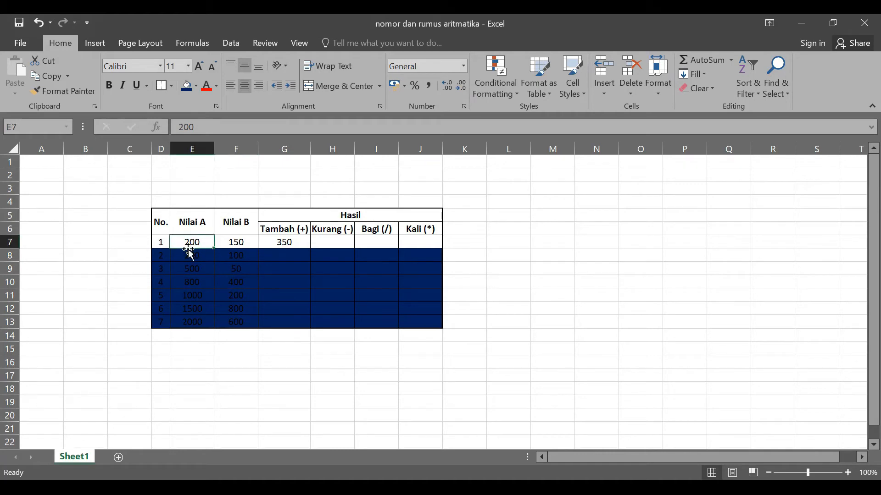
type("400")
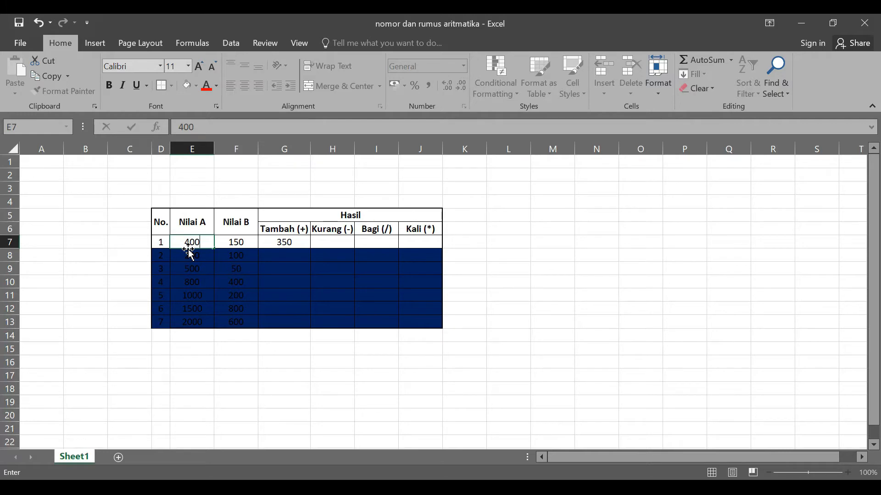
key("Return")
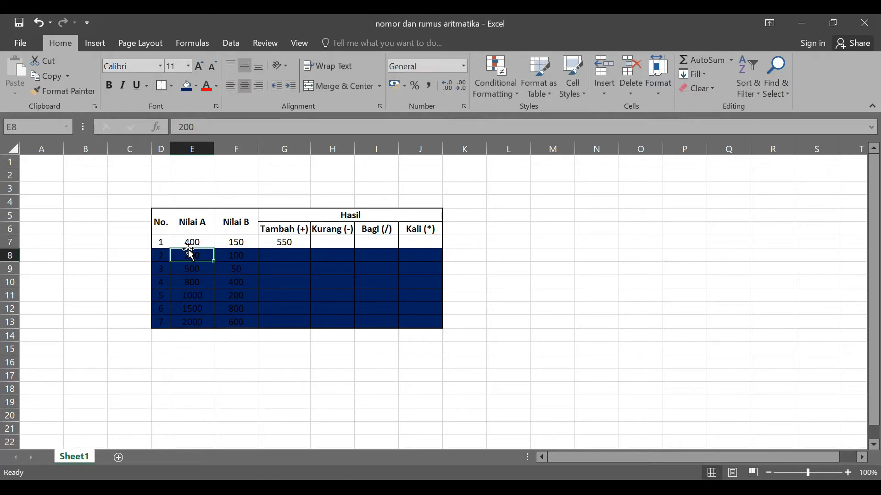
Change the first cell reference of the addition formula in G7 to D7, making it =D7+F7.
left_click(296, 242)
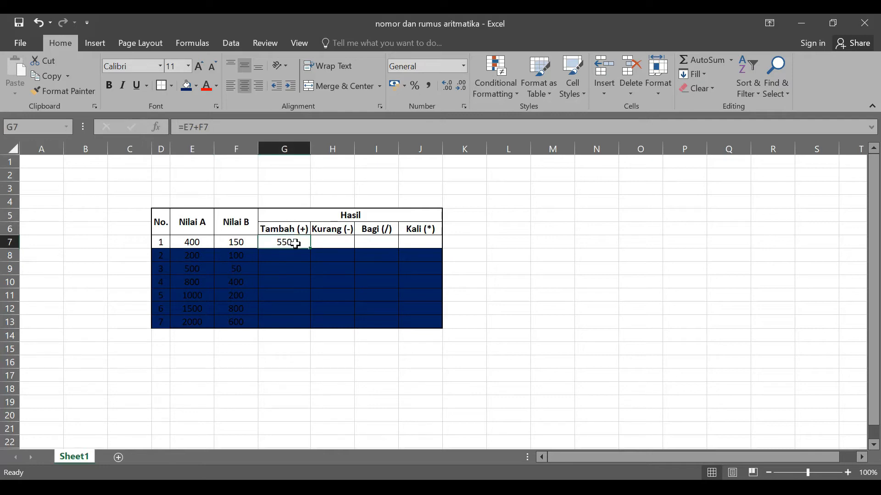
double_click(291, 242)
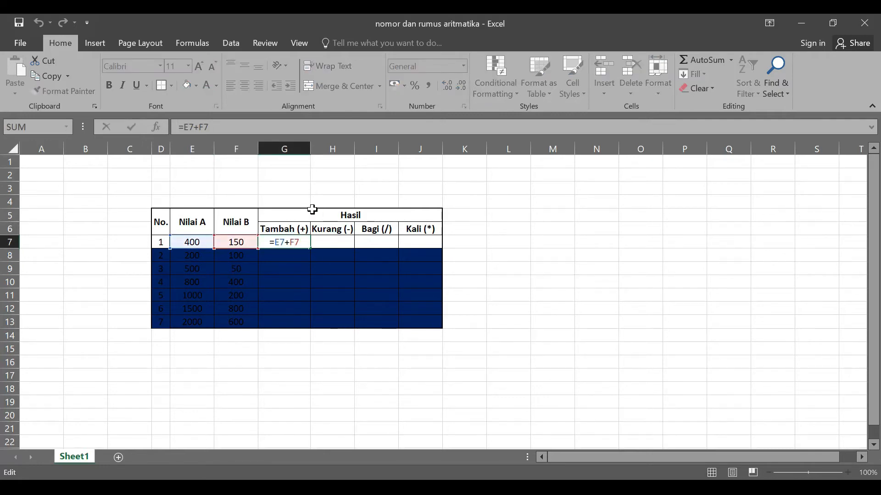
key("Return")
left_click(273, 242)
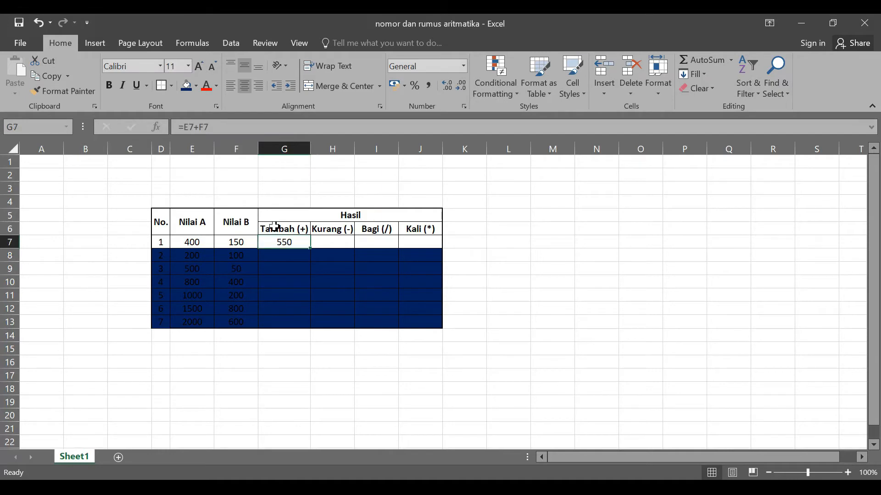
double_click(296, 242)
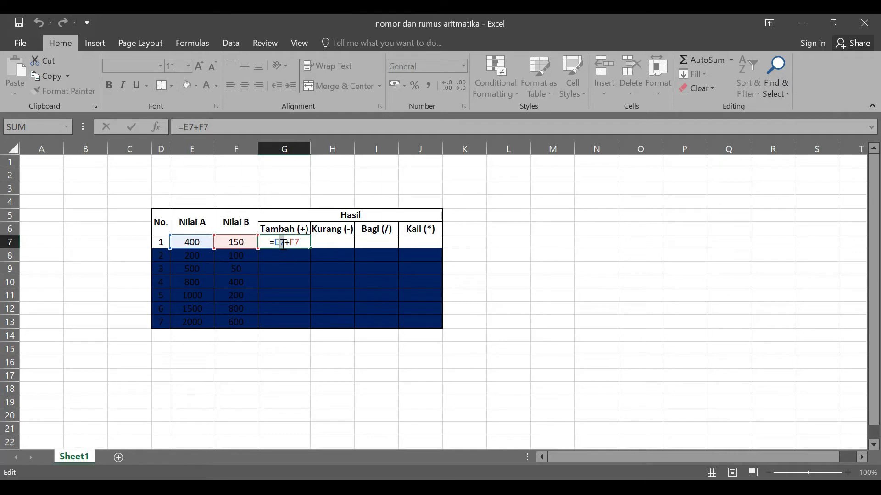
key("BackSpace")
type("D7")
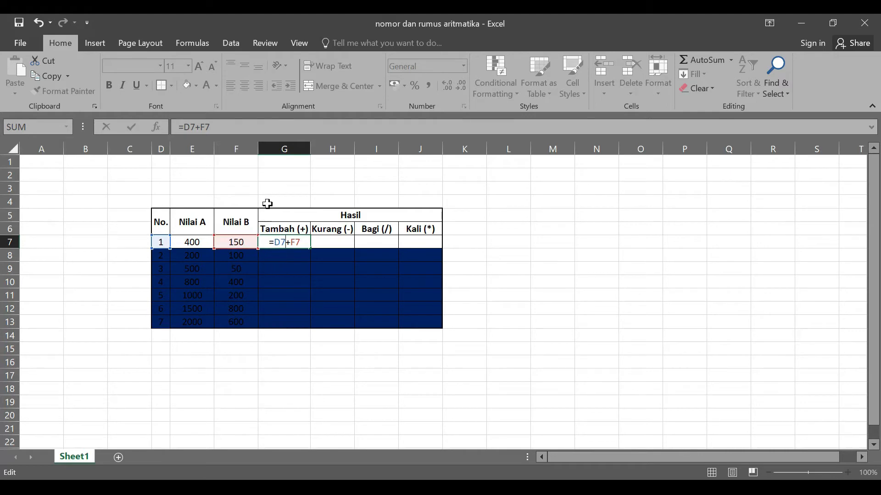
key("Return")
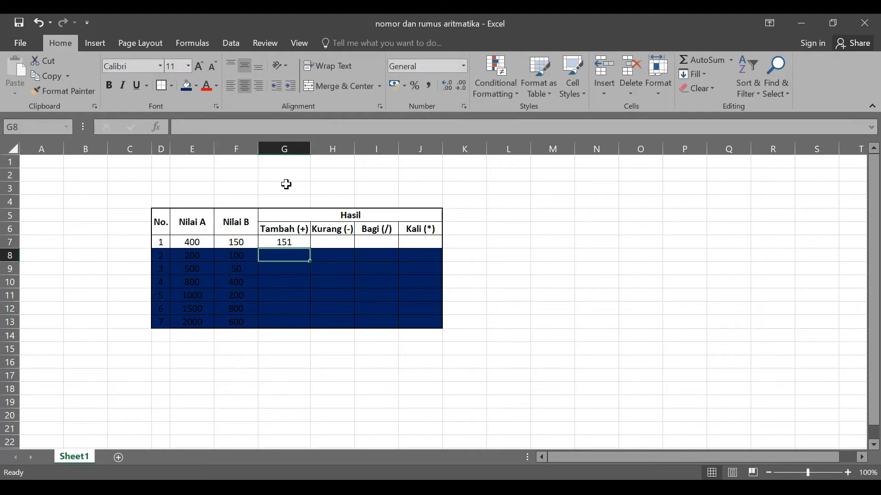
Correct the formula in cell G7 to =E7+F7 by referencing the Nilai A and Nilai B cells of row 7.
left_click(291, 243)
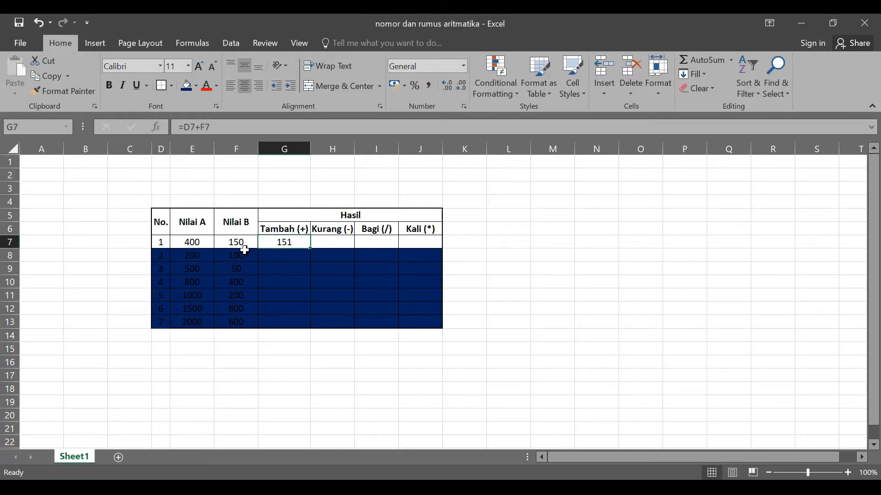
left_click_drag(193, 243, 239, 243)
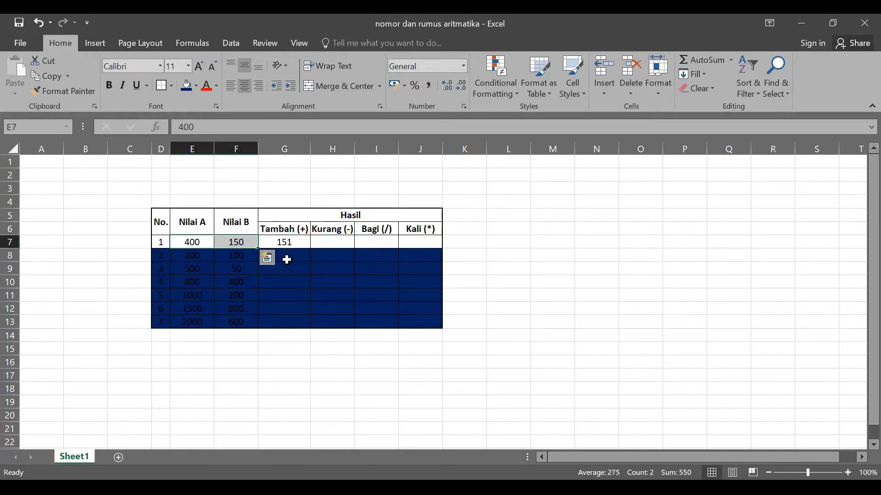
left_click(290, 242)
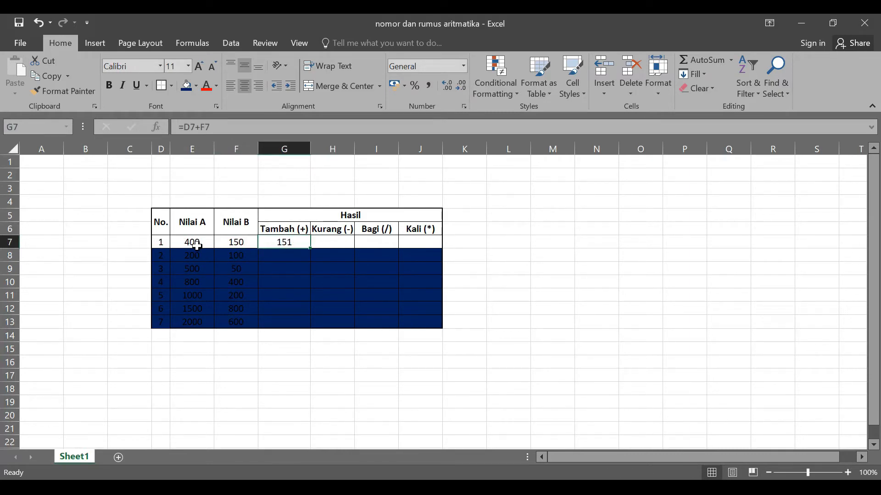
double_click(287, 245)
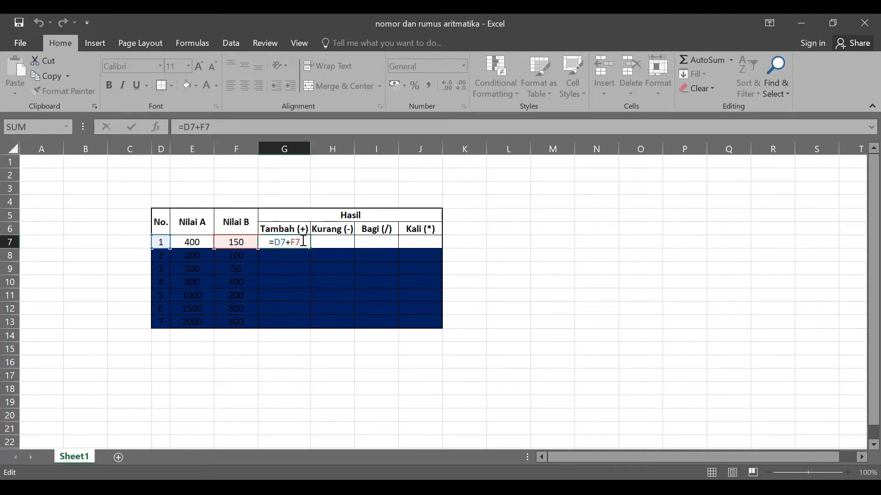
left_click_drag(303, 242, 276, 242)
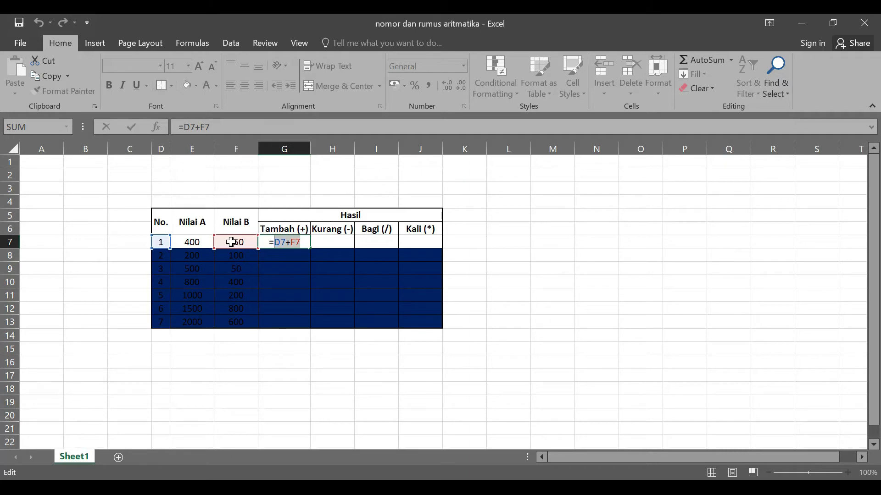
key("BackSpace")
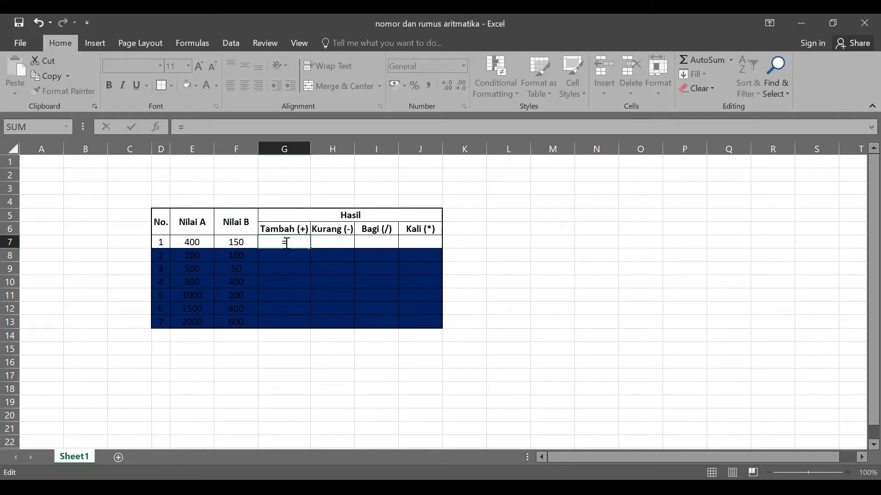
left_click(198, 241)
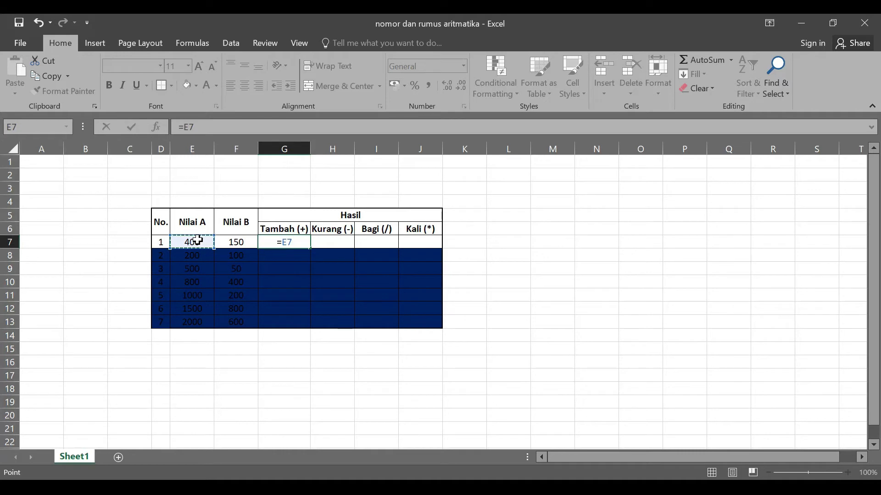
type("+")
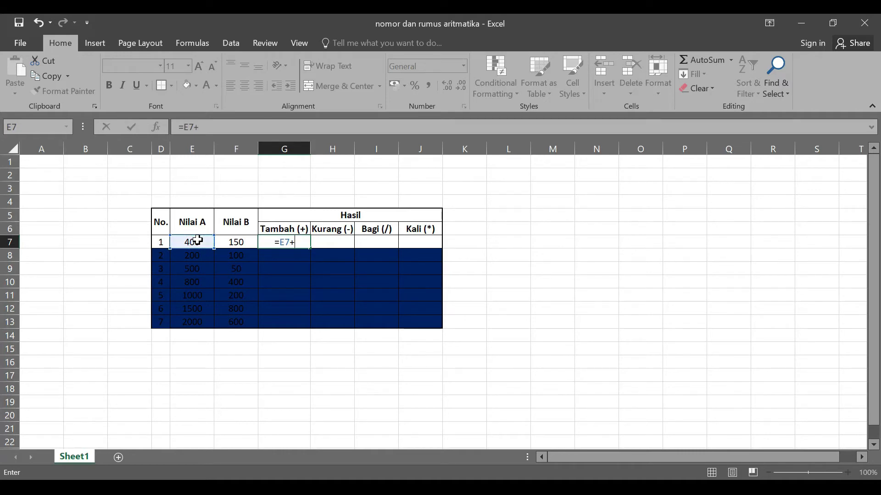
left_click(247, 242)
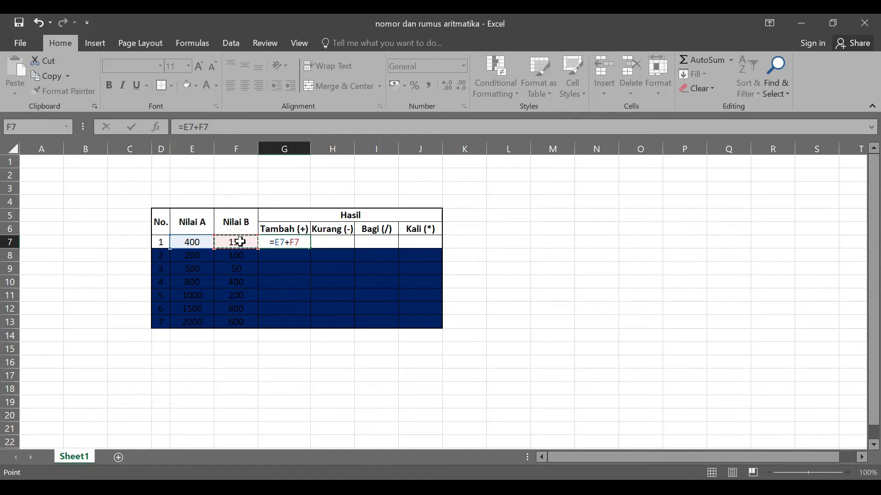
key("Return")
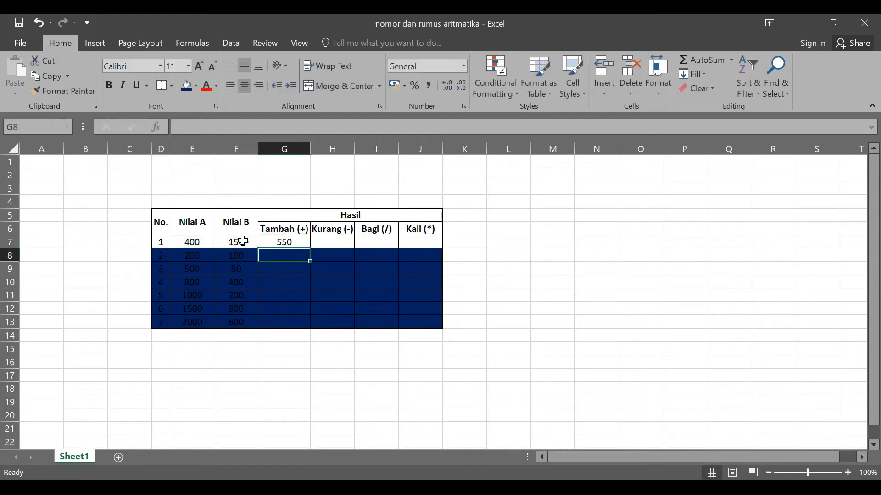
Set the Nilai B value in cell F7 to 200.
left_click(243, 241)
type("2")
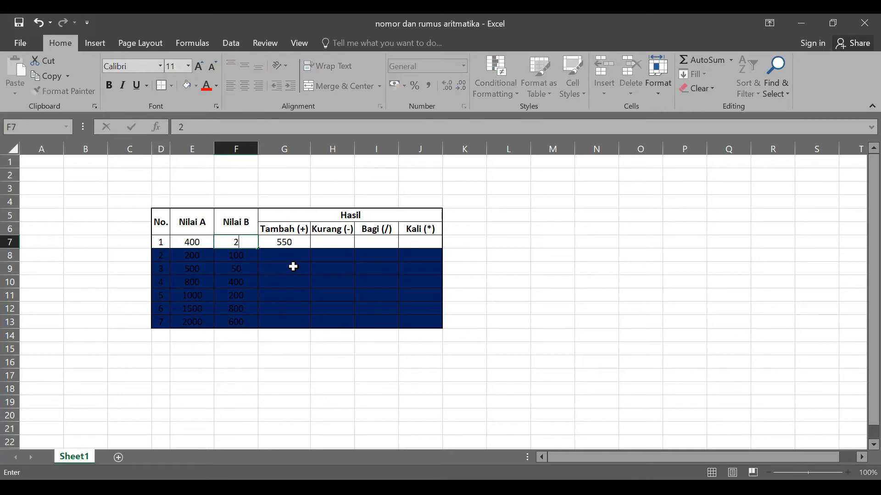
type("00")
key("Return")
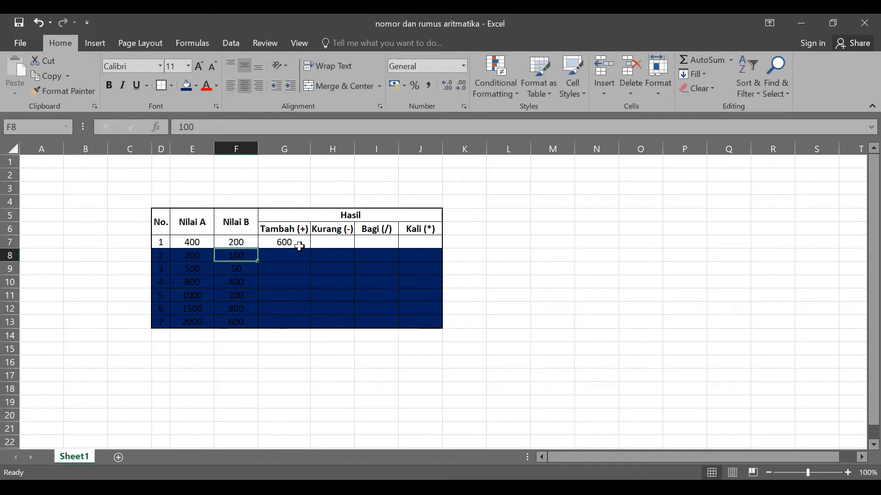
Examine the addition formula of cell G7, both inside the cell and in the formula bar, without changing it.
left_click(293, 277)
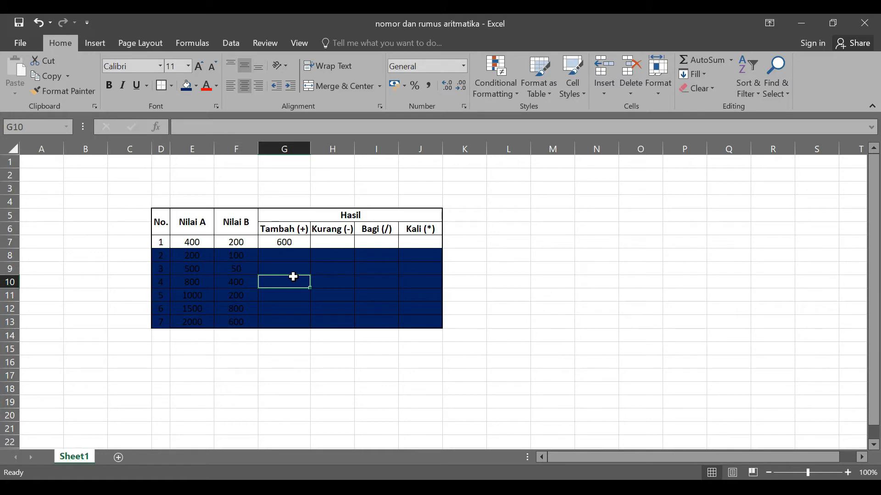
left_click(294, 242)
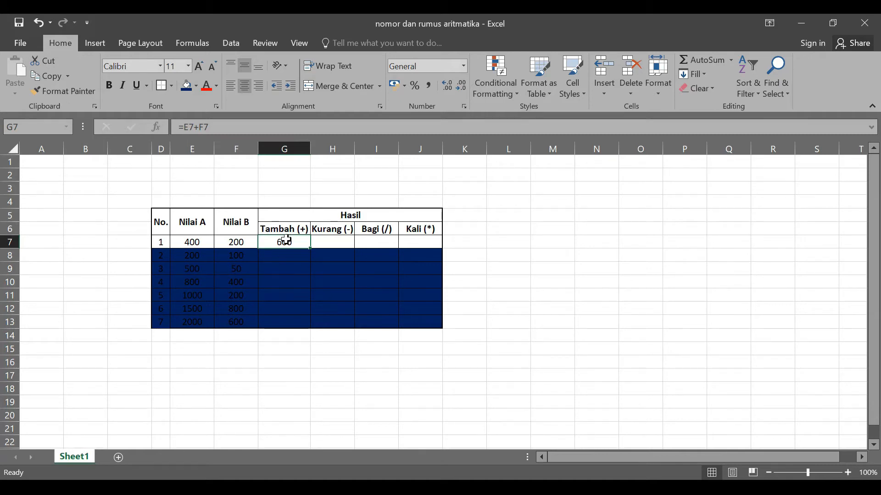
left_click(102, 276)
left_click(295, 243)
double_click(291, 242)
key("Escape")
double_click(291, 242)
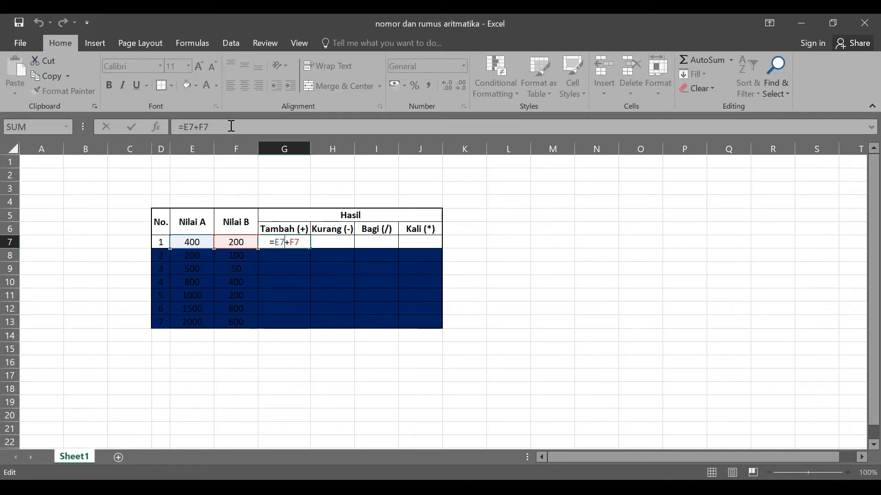
left_click(211, 129)
key("ctrl+Return")
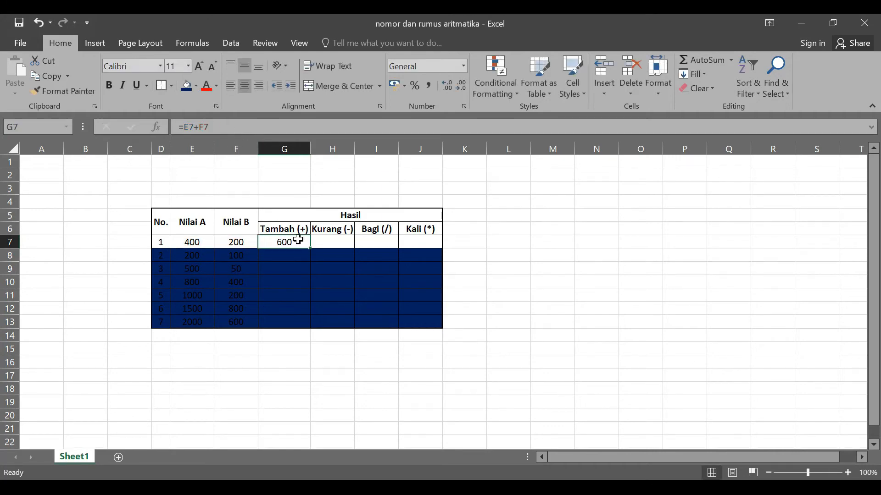
left_click(222, 128)
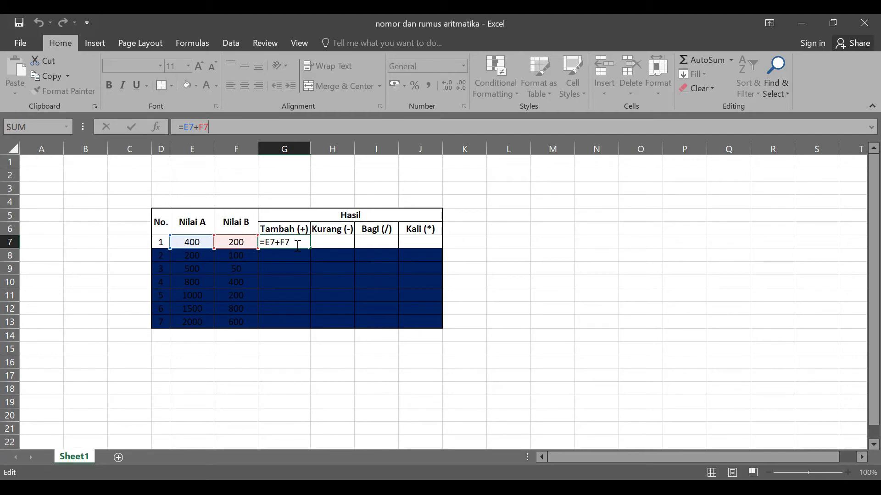
key("Return")
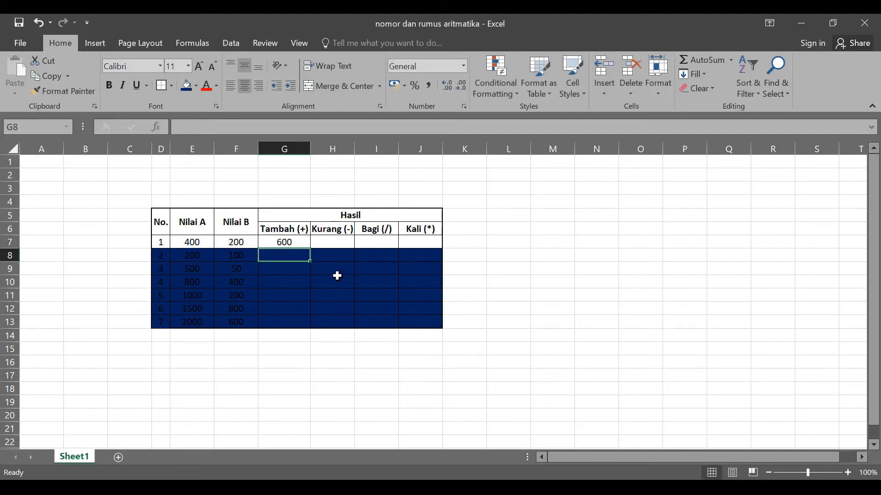
left_click(286, 240)
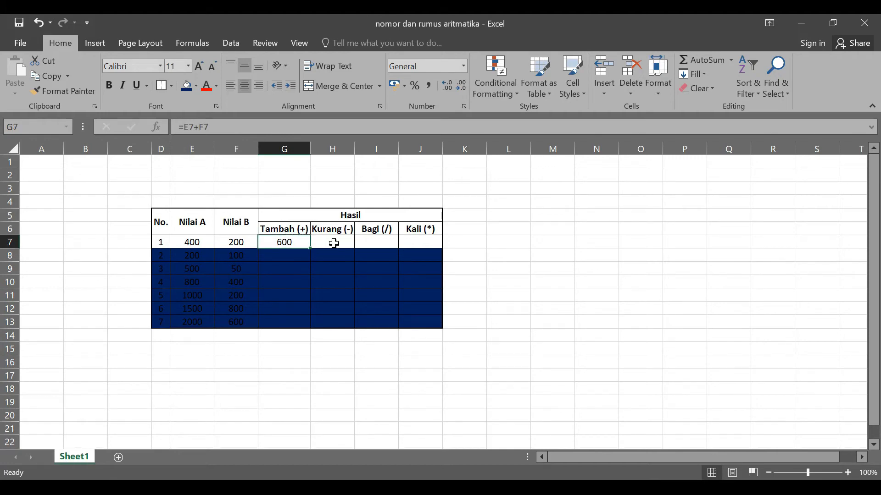
Enter the subtraction formula =E7-F7 in cell H7 by referencing the Nilai A and Nilai B cells of row 7.
left_click(333, 243)
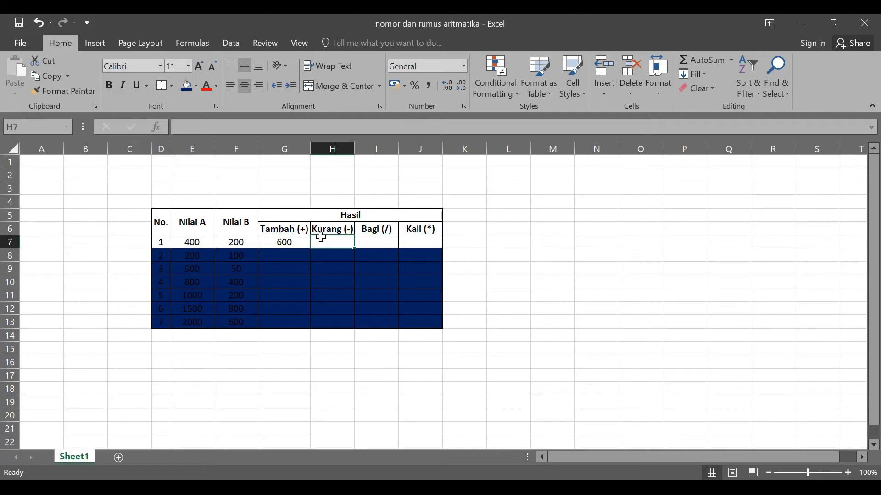
left_click(368, 241)
left_click(334, 243)
left_click(287, 242)
left_click(343, 242)
type("=")
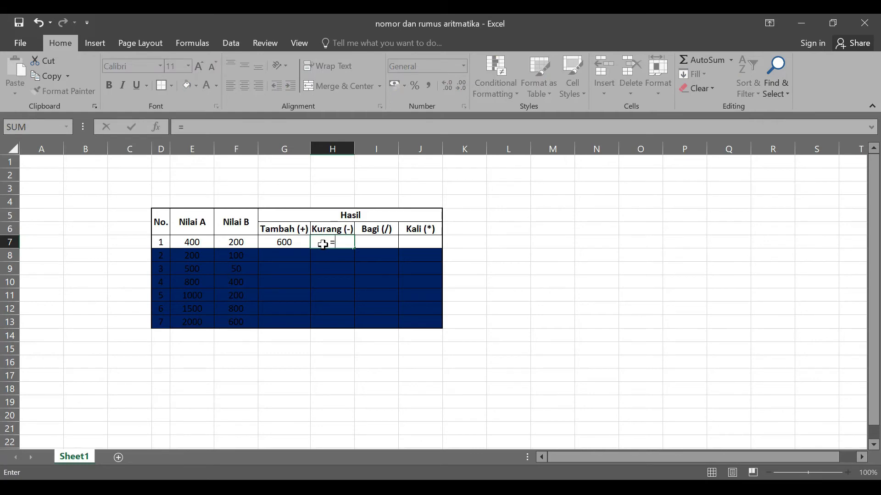
left_click(209, 127)
left_click(189, 244)
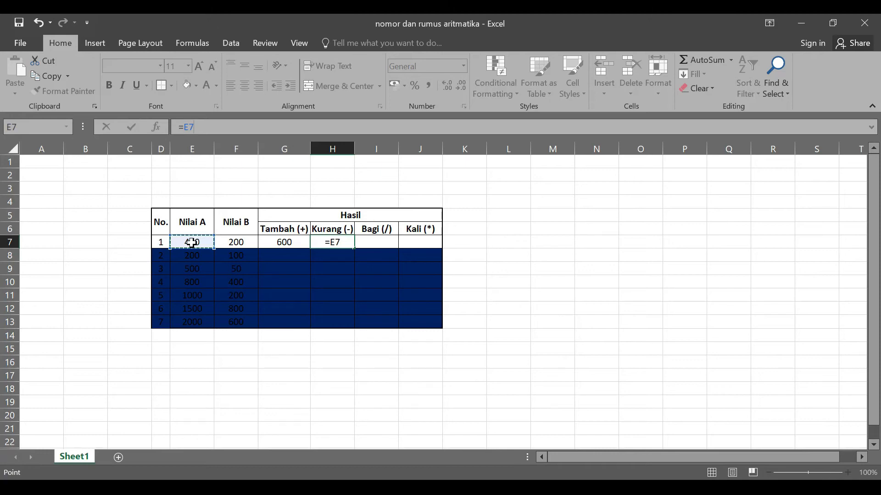
type("-")
left_click(239, 242)
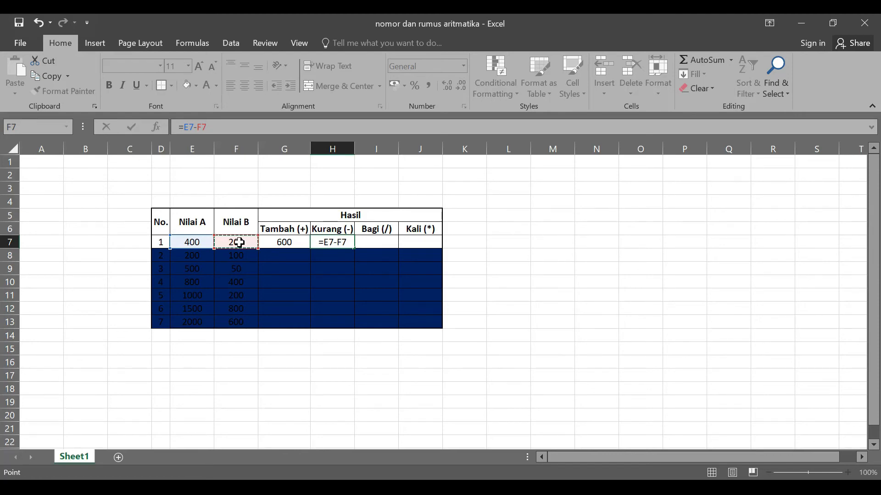
key("Return")
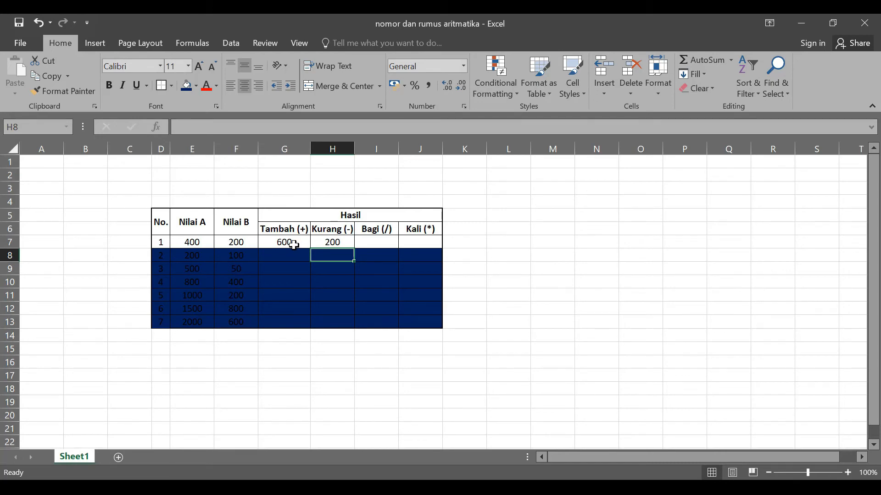
left_click(345, 244)
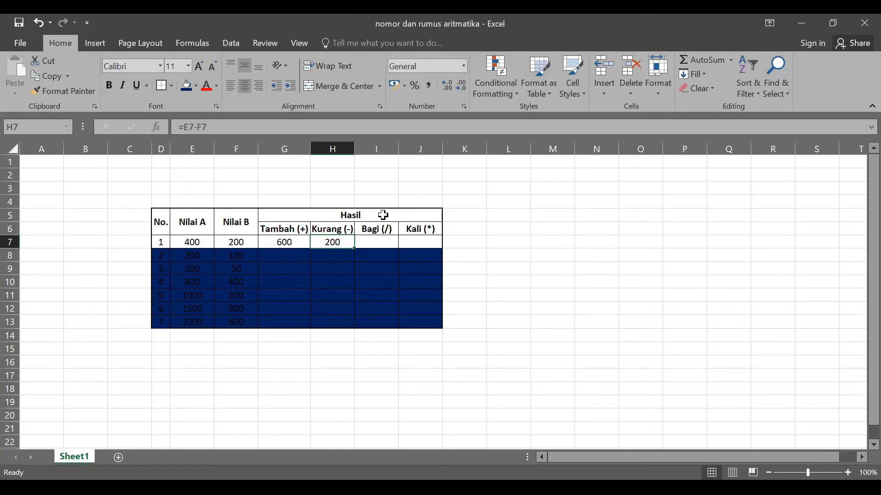
Enter the division formula =E7/F7 in cell I7 under Bagi, referencing the Nilai A and Nilai B cells.
left_click(381, 243)
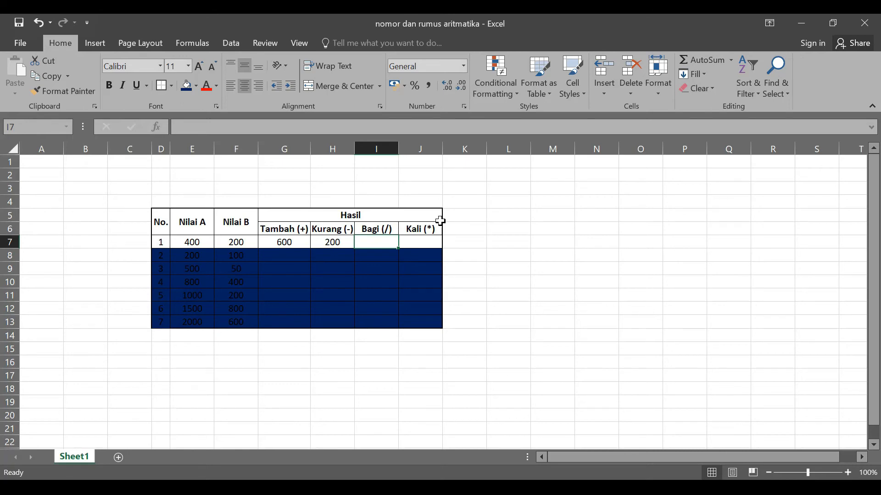
type("=")
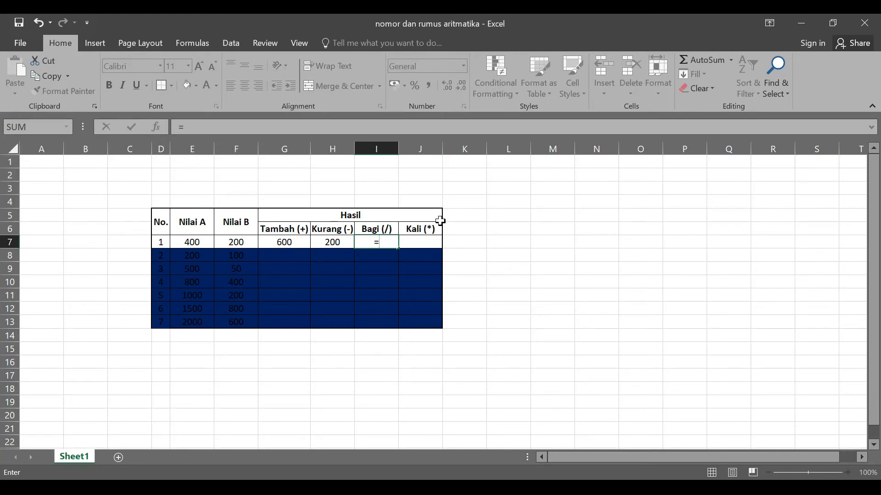
left_click(191, 242)
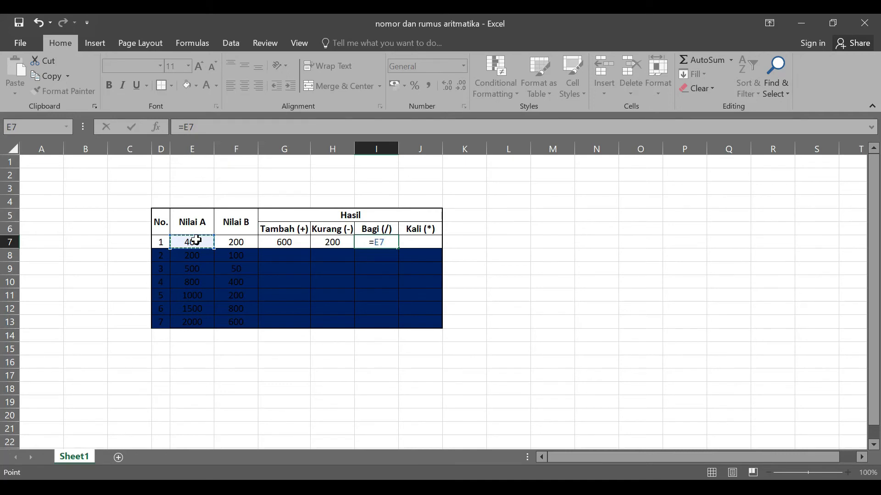
type("/")
left_click(244, 243)
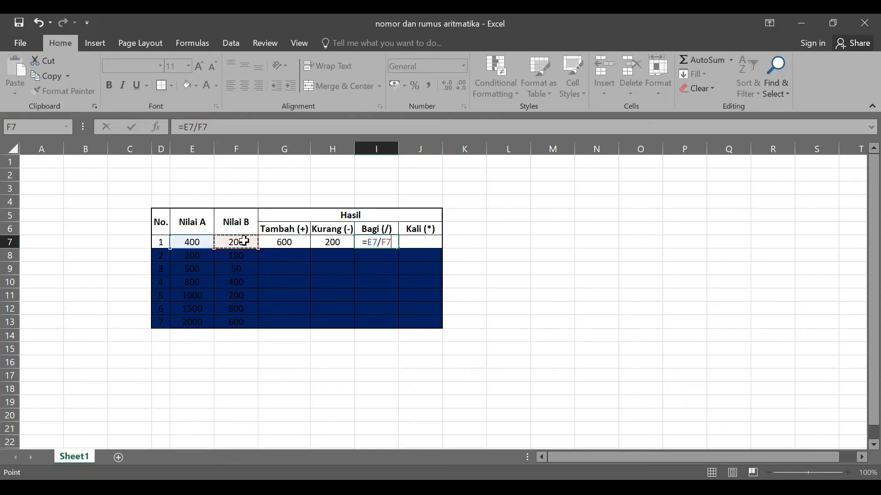
key("Return")
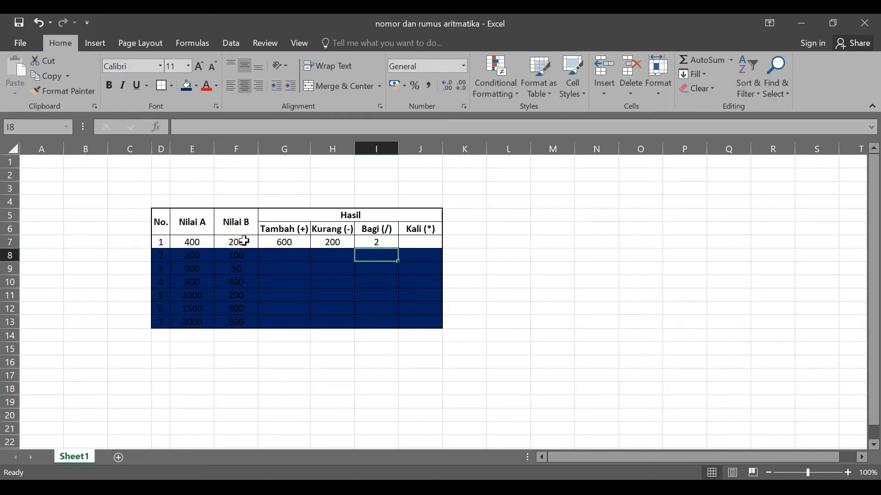
key("Up")
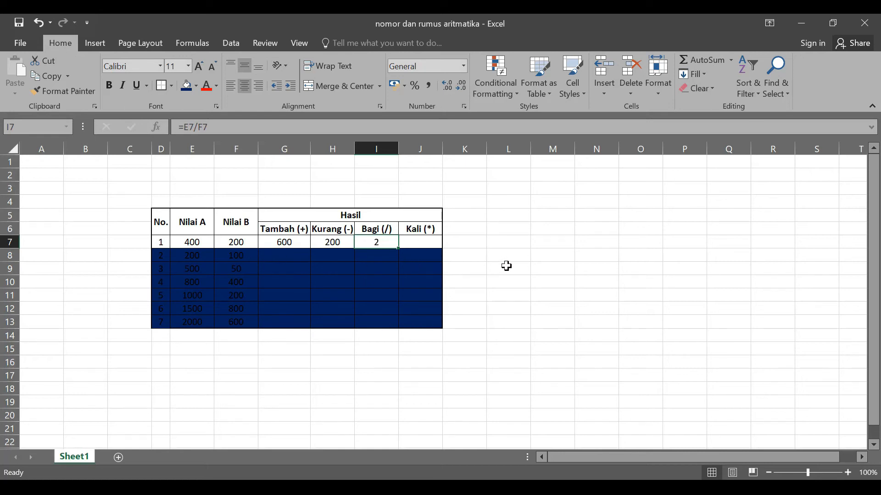
Review the row 7 formulas under Tambah, Kurang and Bagi one after another in cells G7, H7 and I7.
left_click(415, 240)
left_click(377, 241)
left_click_drag(284, 244, 413, 243)
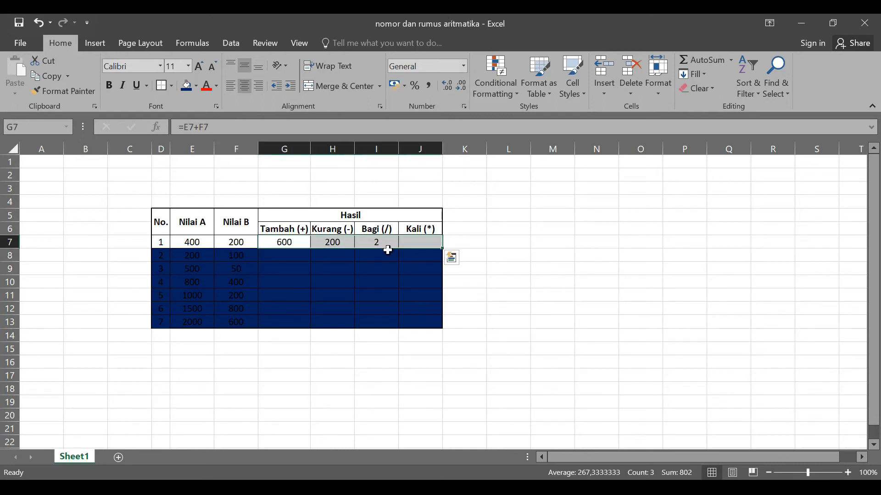
left_click(301, 241)
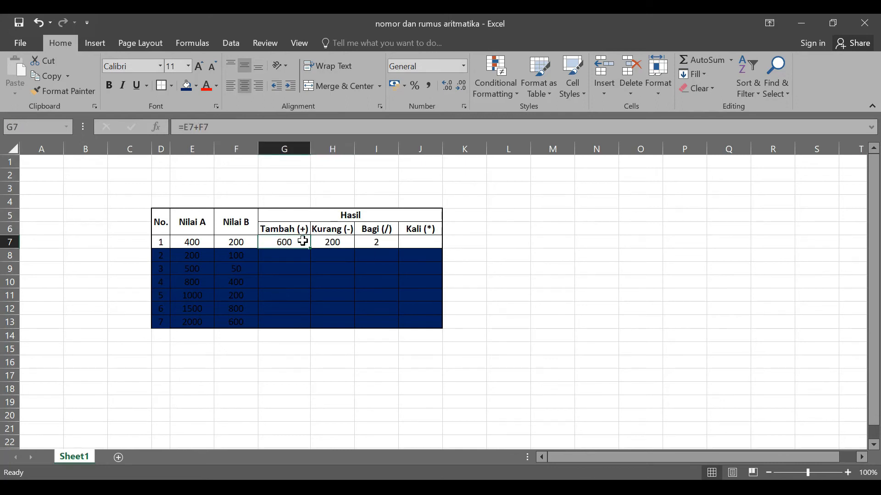
left_click(340, 240)
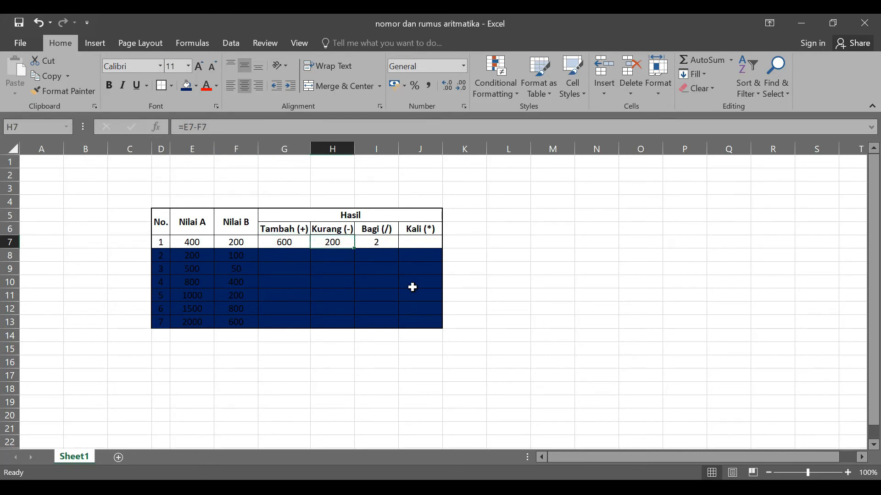
left_click(377, 242)
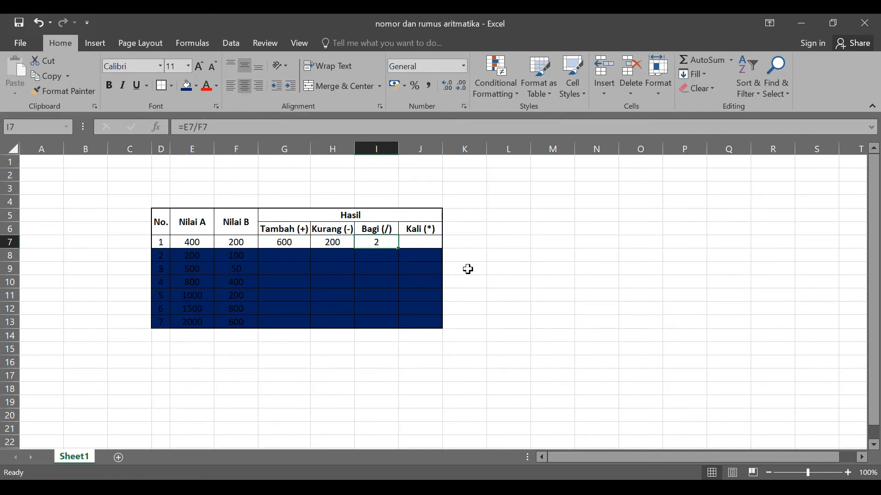
Try to enter a multiplication formula in cell J7 with X as the operator after the reference to E7.
left_click(421, 241)
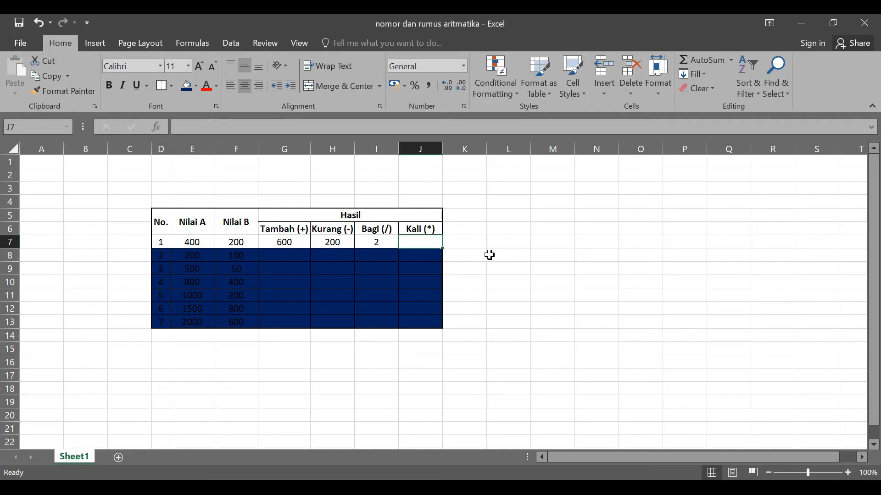
left_click(449, 239)
left_click(431, 240)
type("=")
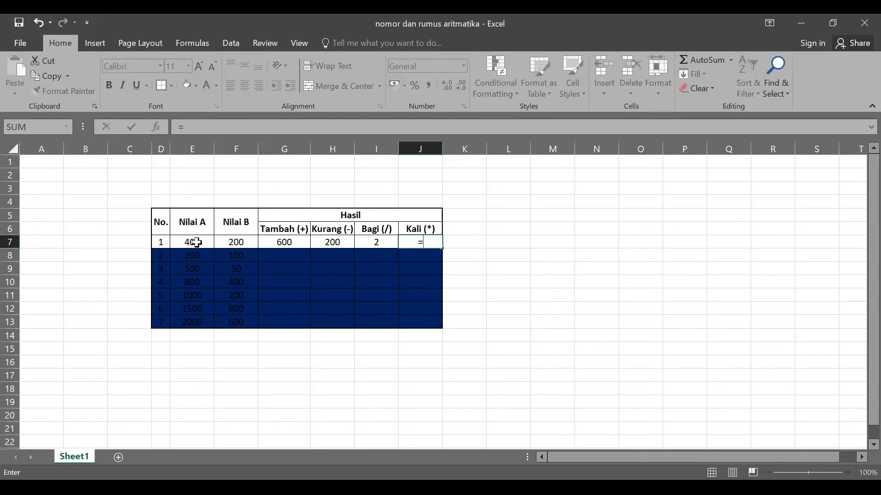
left_click(197, 243)
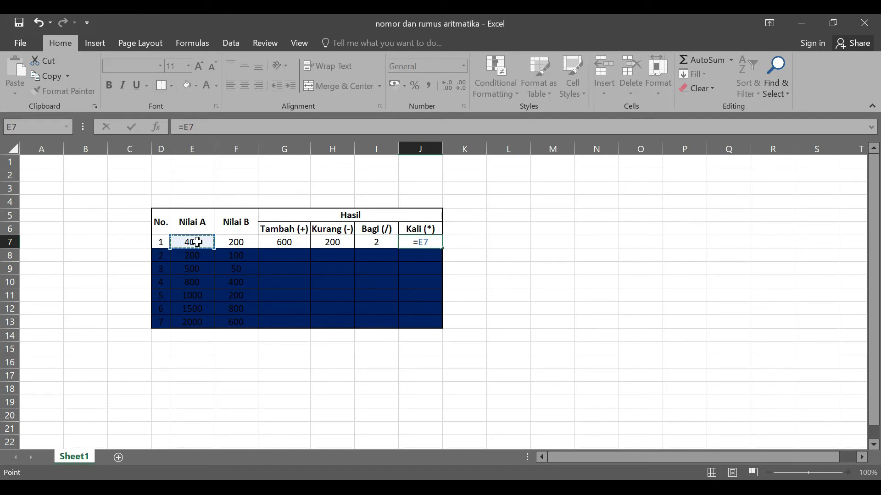
type("*")
type("X")
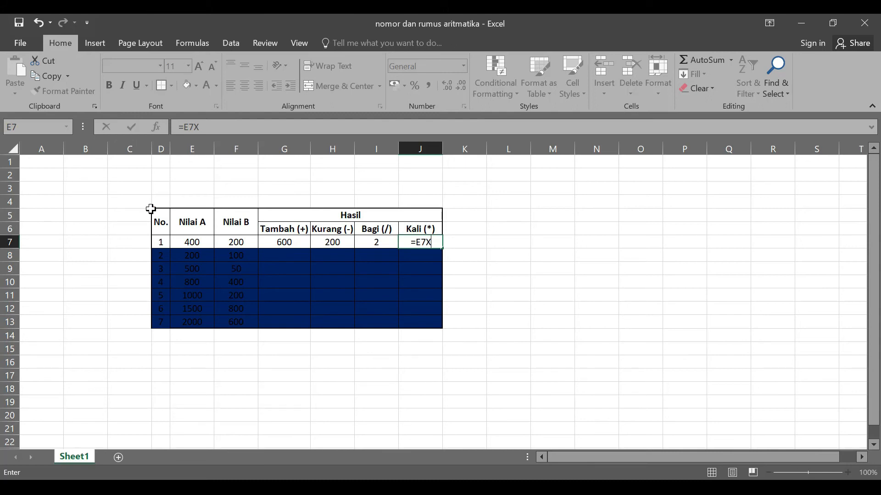
left_click(236, 242)
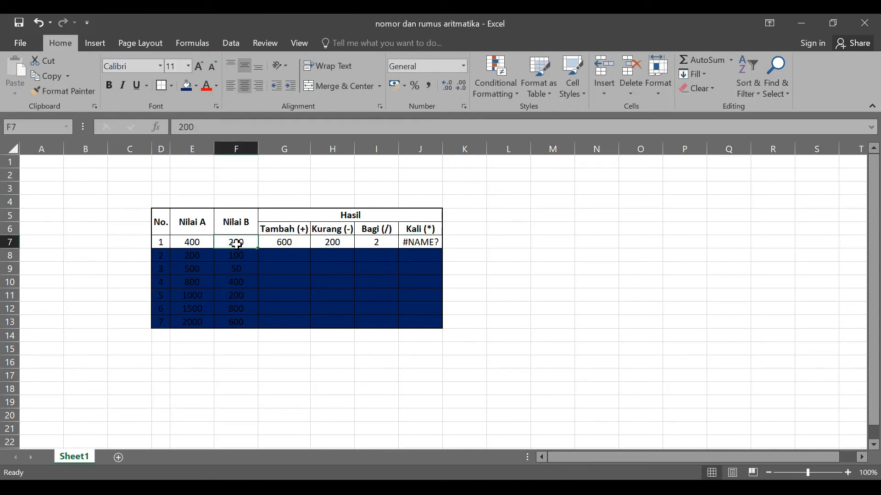
Replace the content of cell J7 under Kali with the multiplication formula =E7*F7.
left_click(427, 241)
type("=")
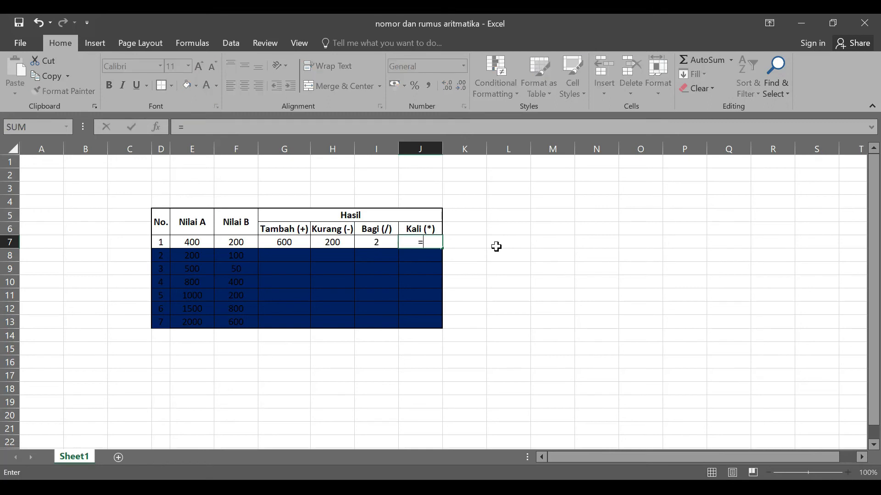
left_click(200, 242)
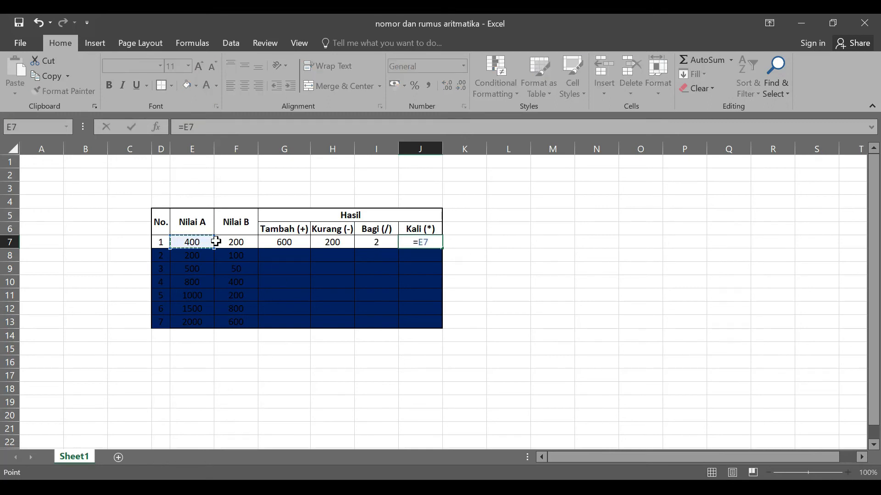
type("*")
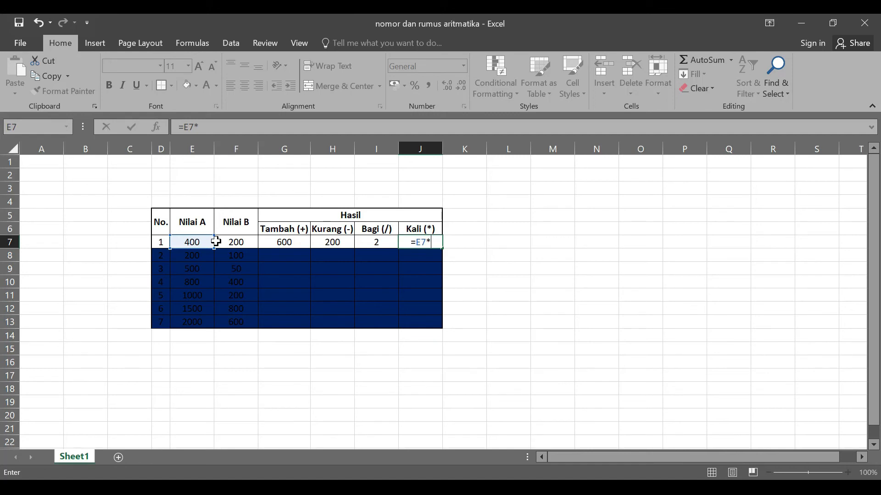
left_click(243, 242)
key("Return")
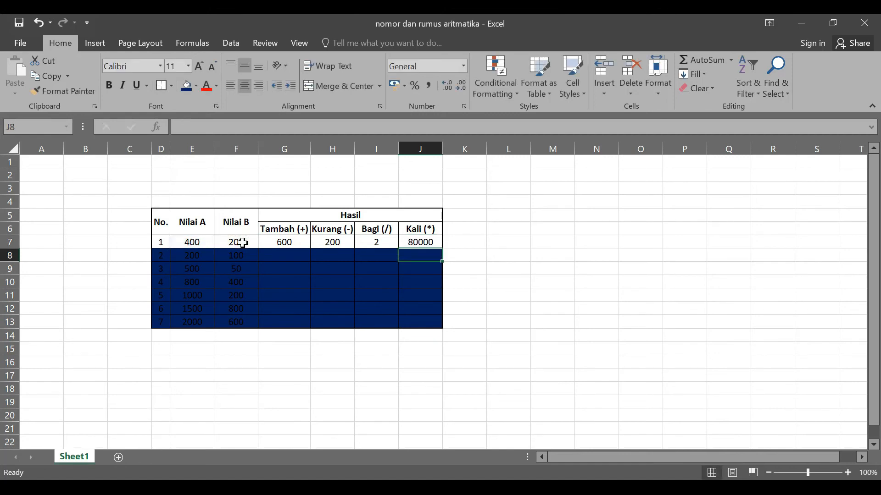
Examine the Nilai A and Nilai B values of row 7 and the multiplication formula in cell J7.
left_click(197, 243)
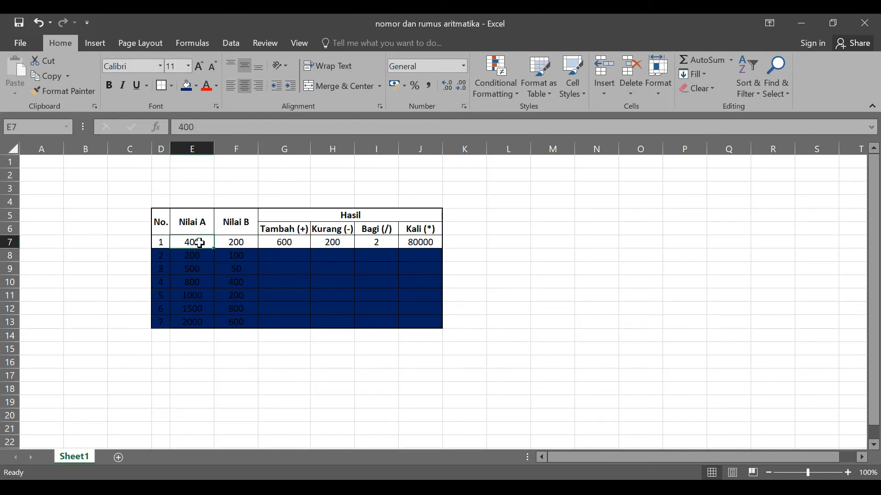
left_click(243, 246)
left_click(422, 242)
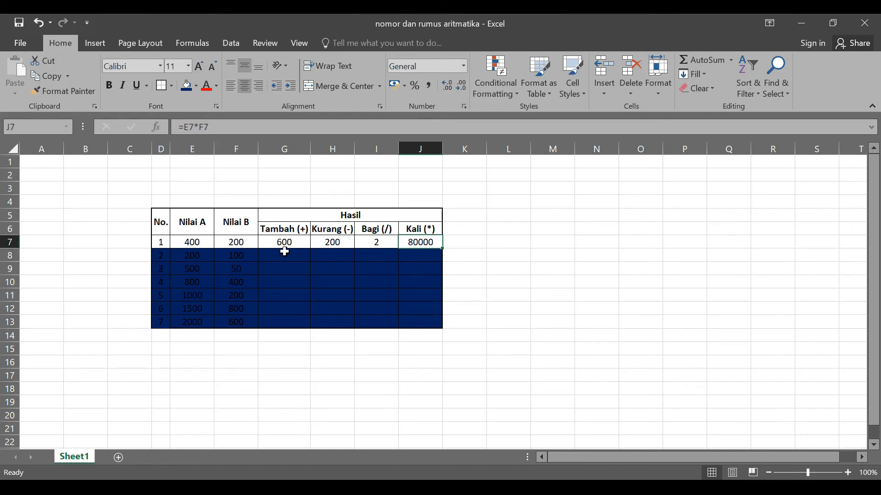
left_click(224, 242)
left_click(195, 243)
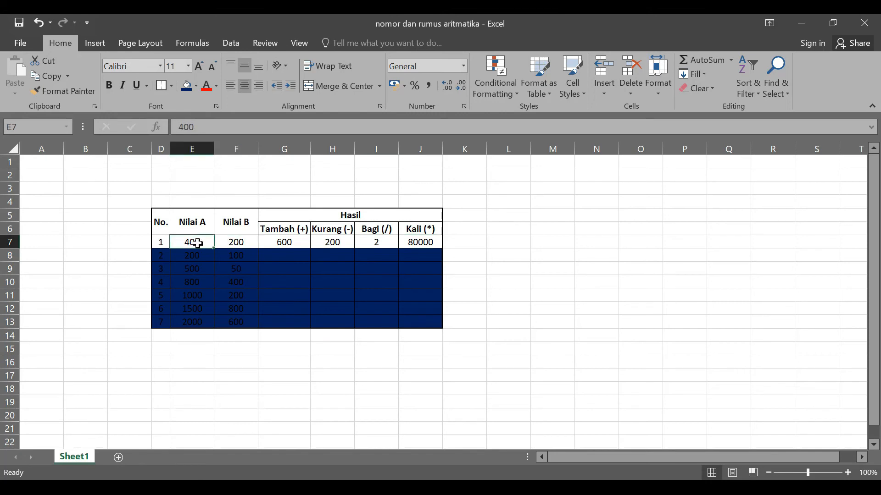
left_click(241, 242)
left_click(197, 242)
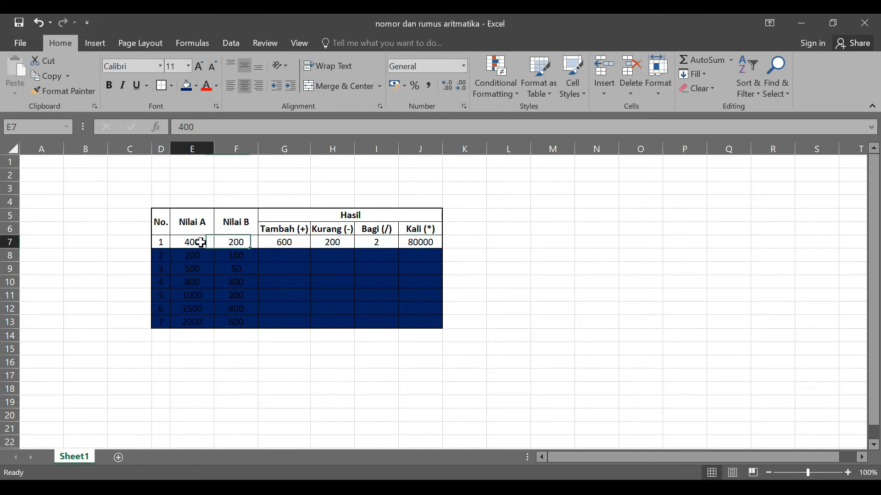
left_click(227, 243)
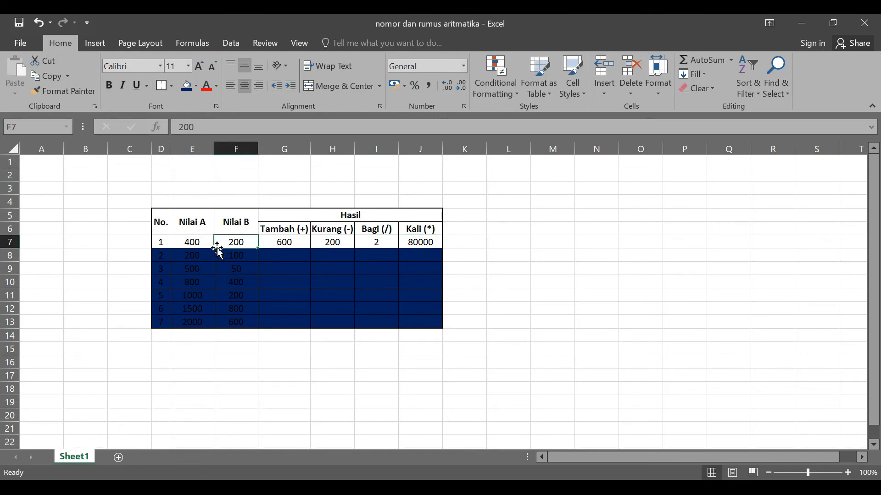
Set the Nilai A value in cell E7 to 800.
left_click(199, 244)
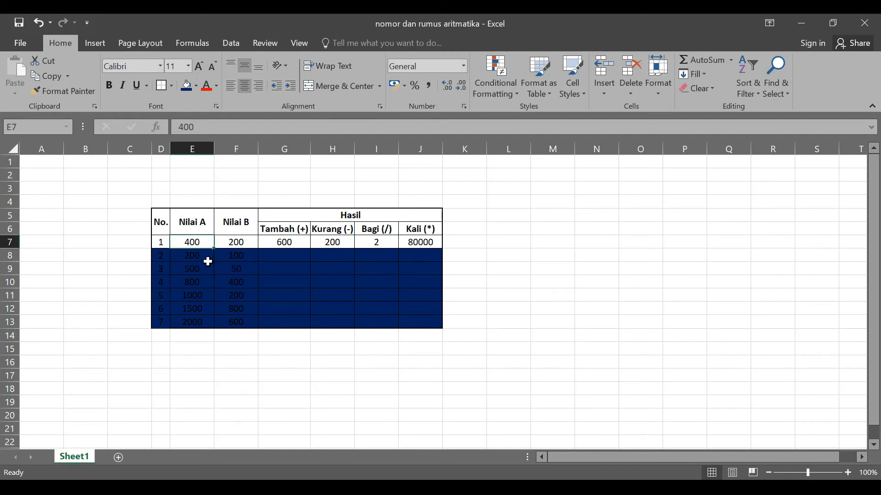
type("800")
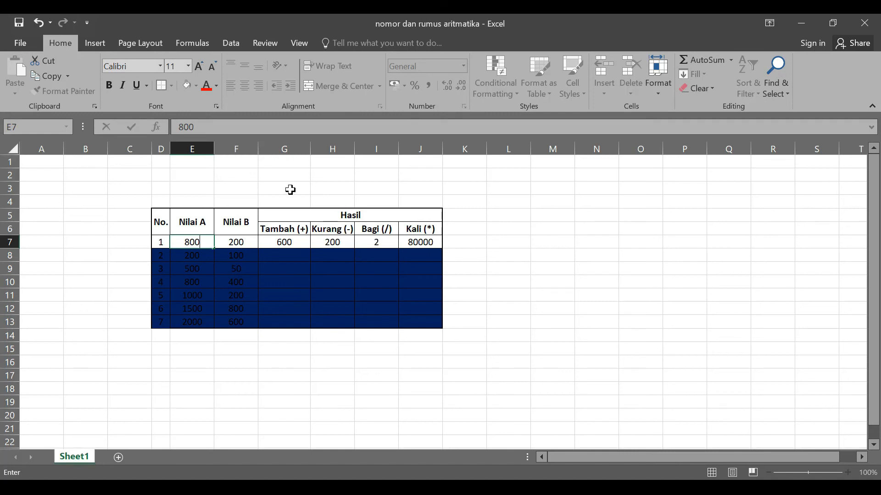
key("Return")
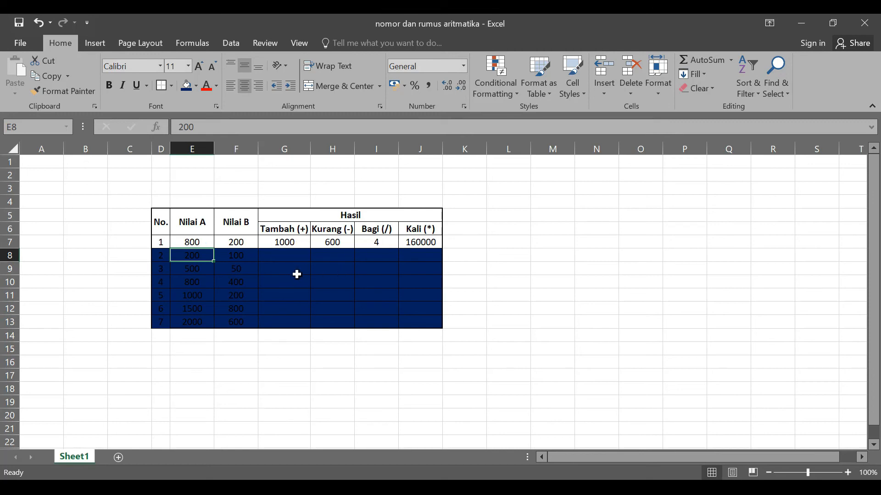
Remove the dark blue fill from the table rows numbered 2 to 7, cells D8:J13.
left_click_drag(283, 259, 411, 321)
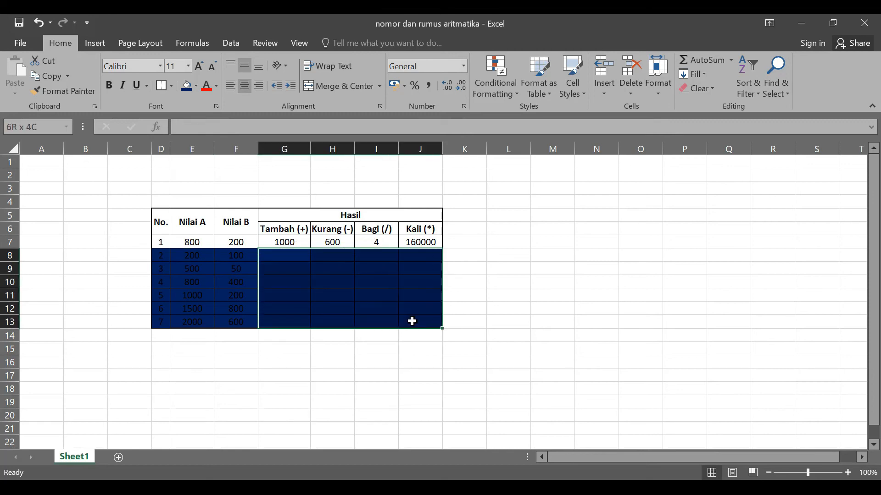
left_click(173, 285)
left_click_drag(159, 255, 408, 327)
left_click(195, 85)
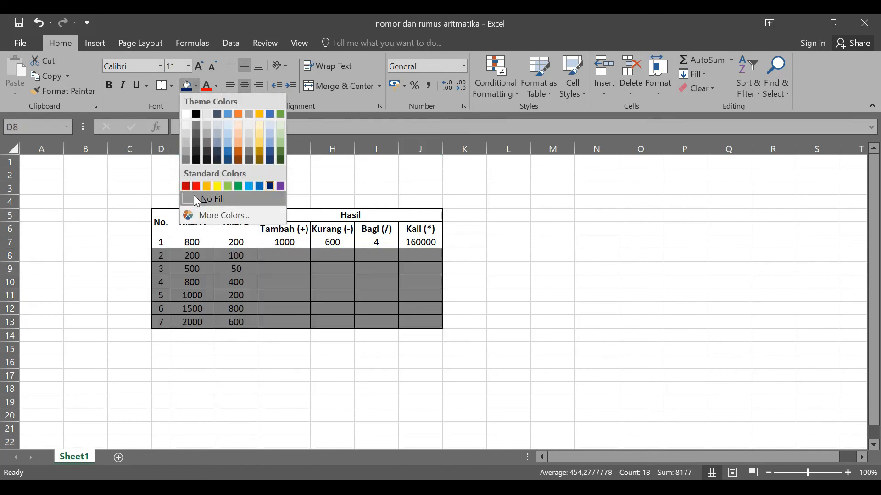
left_click(202, 198)
left_click(531, 289)
left_click(326, 271)
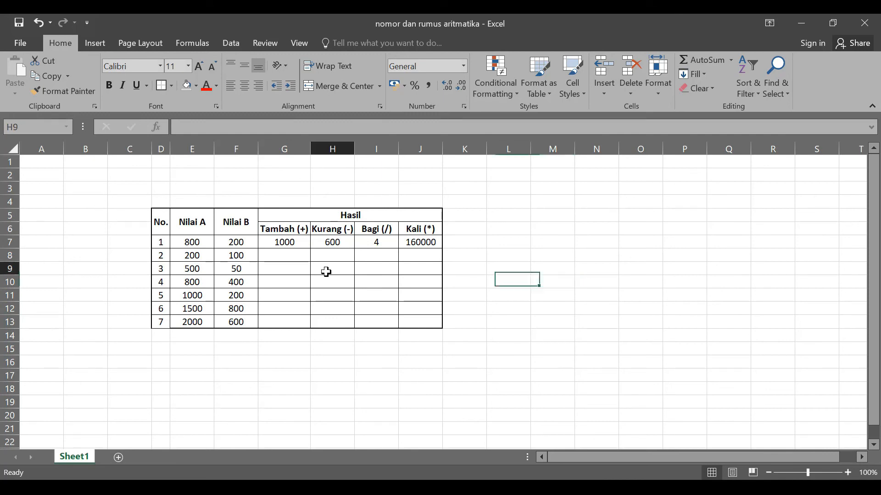
left_click(288, 271)
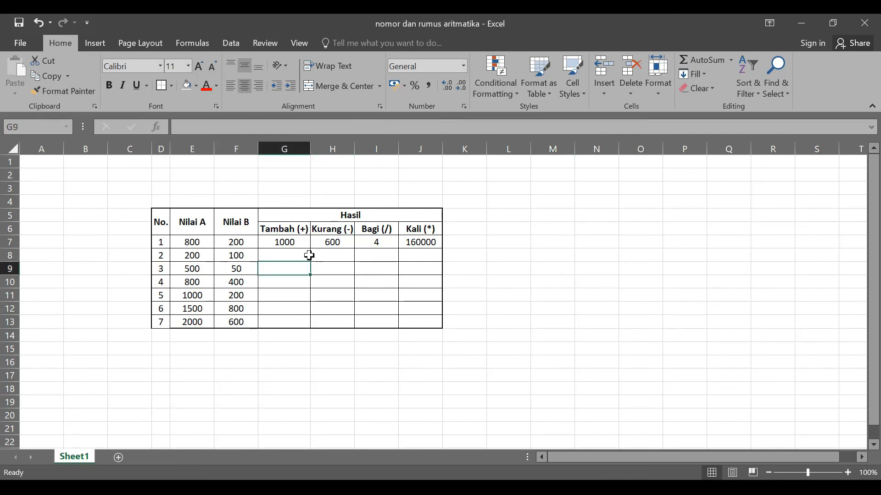
left_click(294, 242)
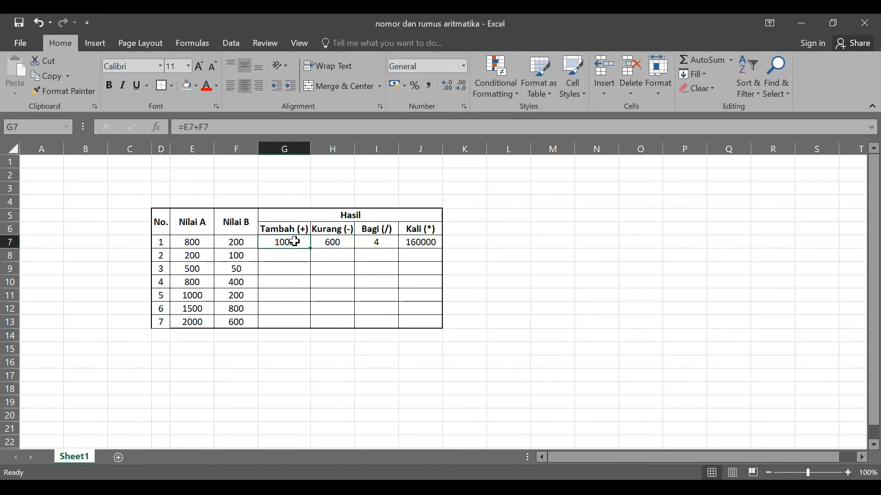
left_click_drag(294, 242, 411, 244)
left_click(381, 305)
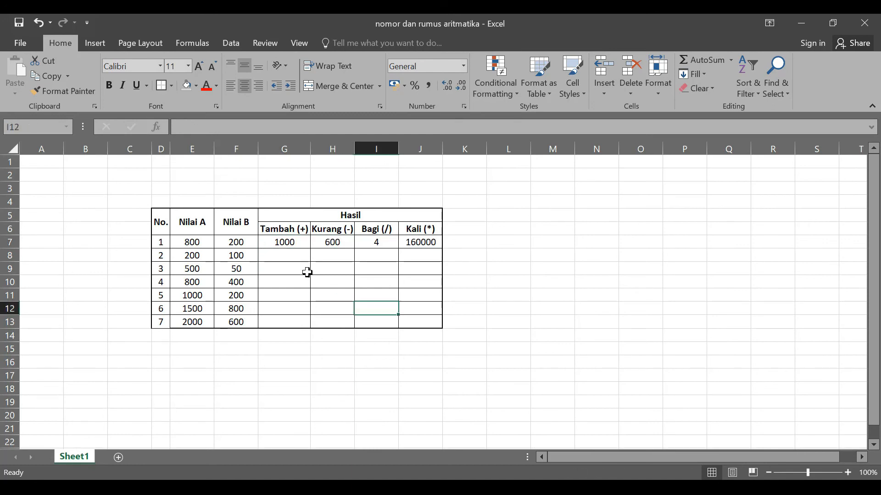
Fill the addition formula in G7 down to G13 and check the copied formulas in the Tambah column.
left_click(287, 244)
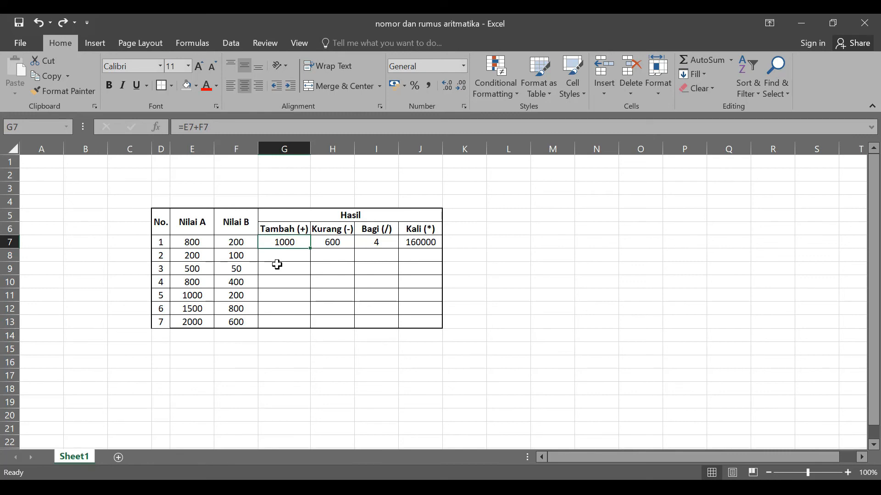
double_click(310, 249)
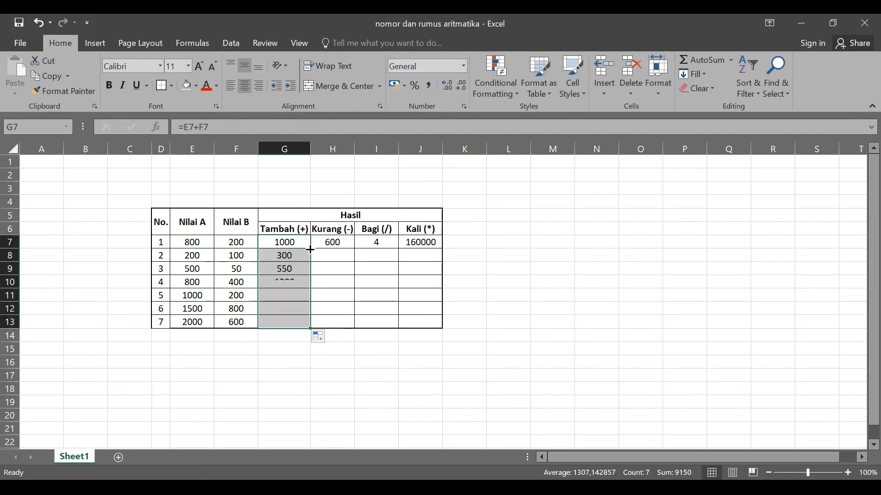
left_click(289, 257)
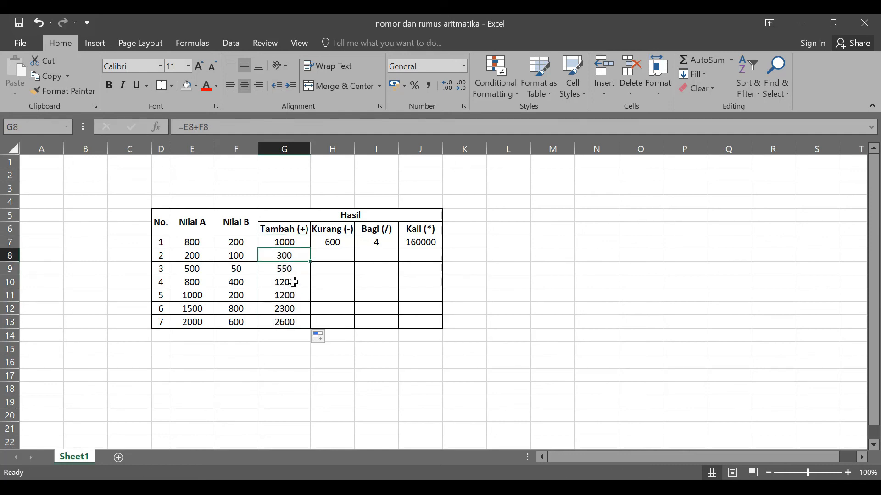
left_click(290, 282)
left_click(290, 306)
left_click(291, 321)
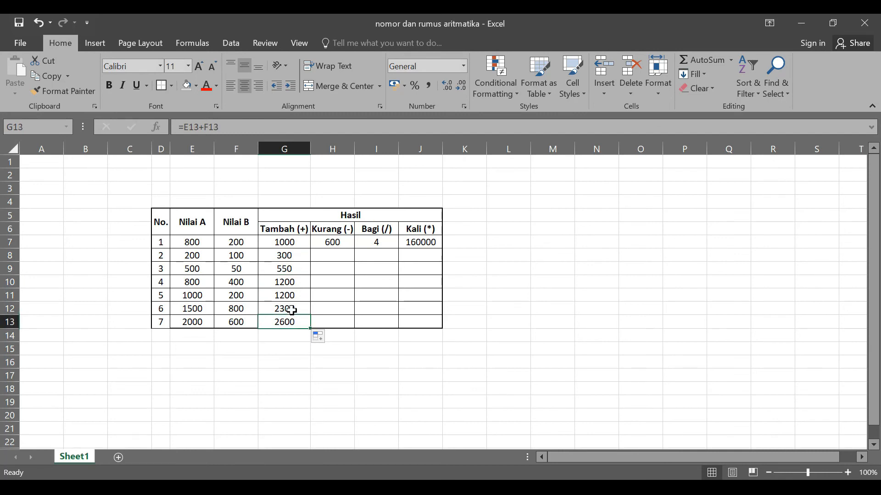
Check the formulas in H7, I7 and J7, and undo the fill of the Tambah column.
left_click(331, 242)
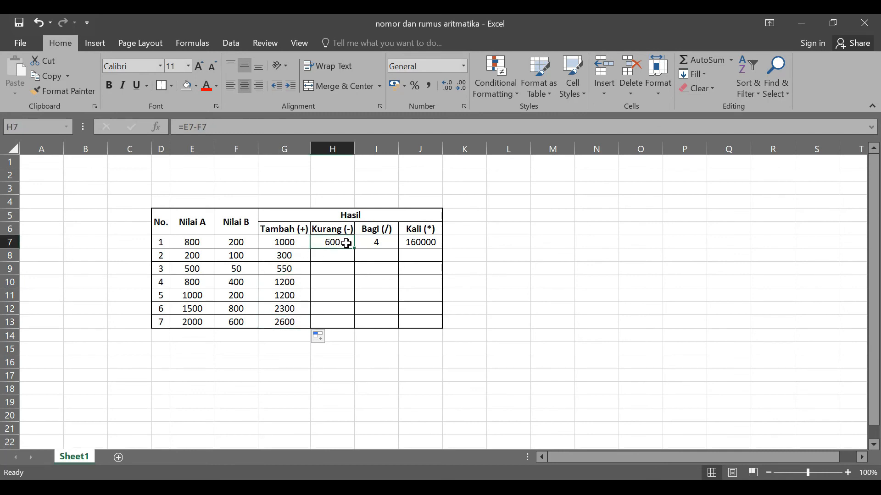
left_click(377, 244)
left_click(419, 243)
key("ctrl+z")
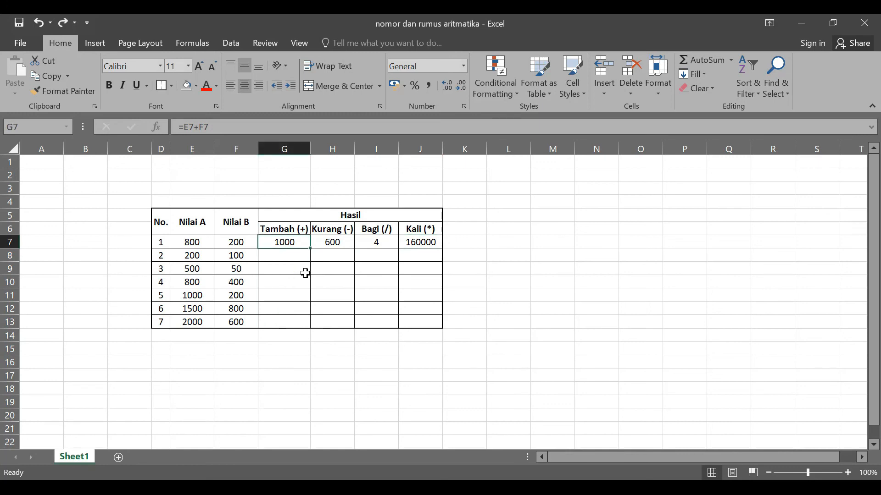
Try to fill the four formulas in G7:J7 down to row 13 together, and undo the fill.
left_click_drag(301, 240, 411, 247)
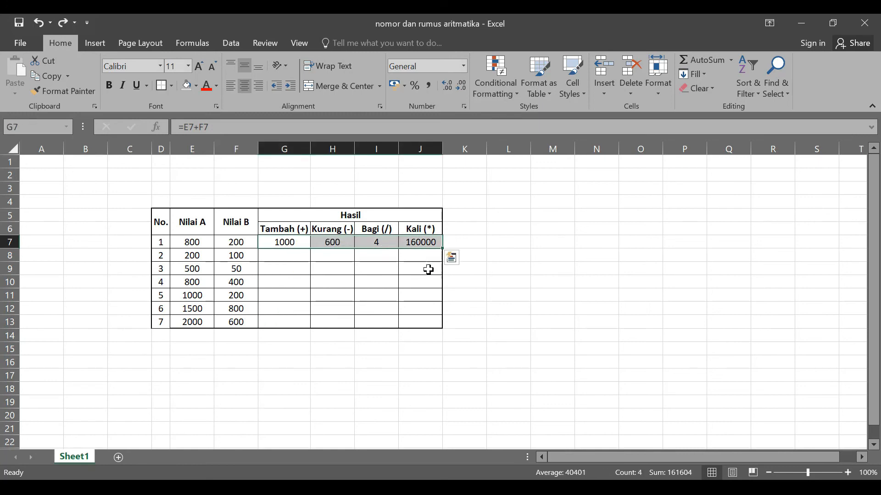
double_click(442, 248)
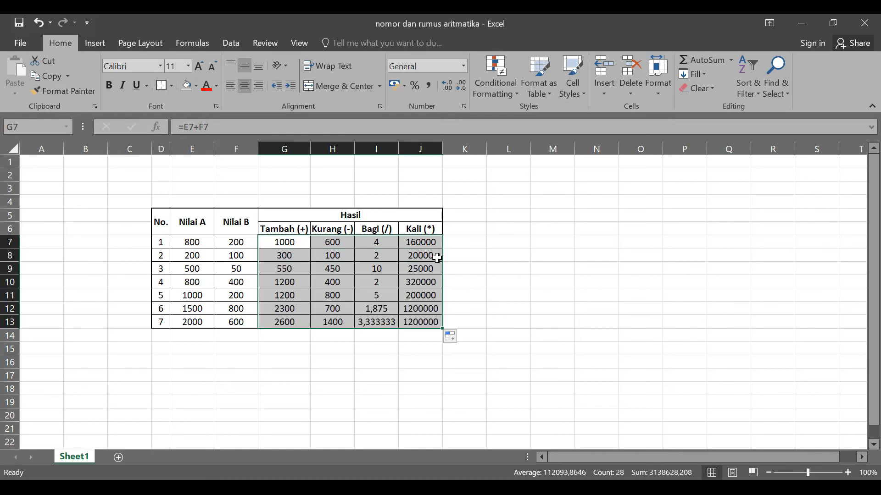
key("ctrl+z")
Try to fill G7:J7 down to row 12 and J7 alone down to row 17, and undo both fills.
left_click_drag(443, 249, 438, 324)
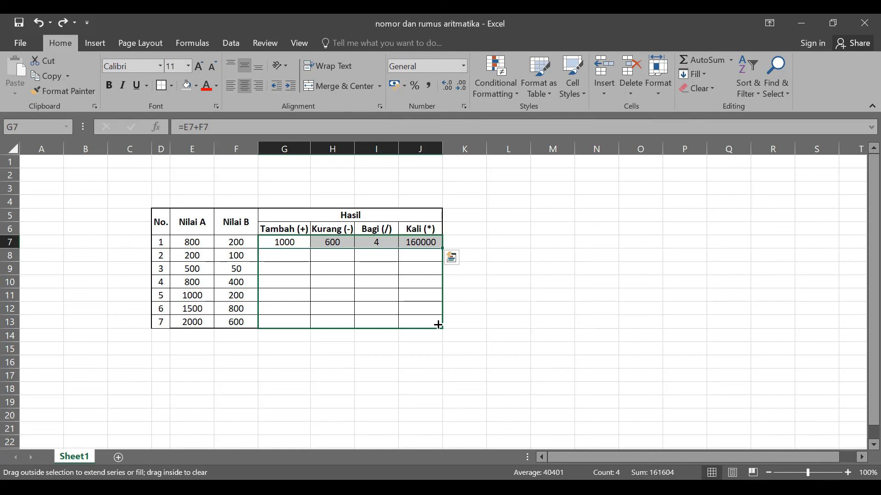
left_click_drag(438, 325, 440, 315)
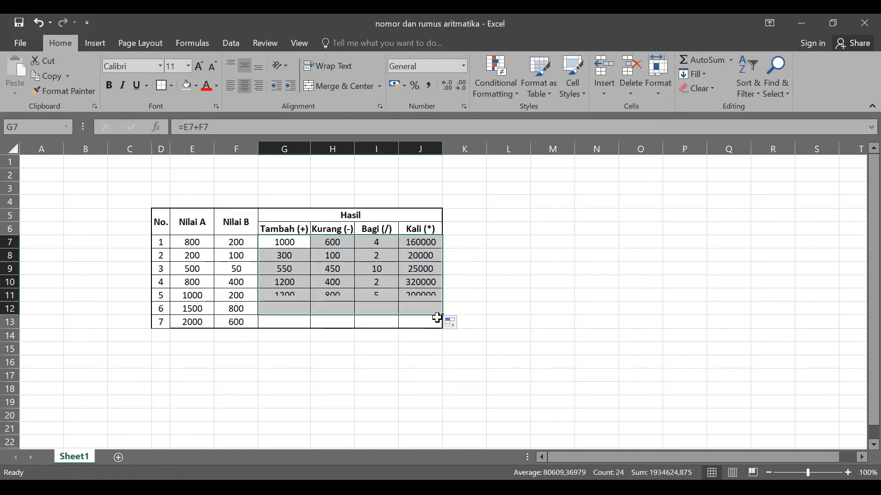
left_click(430, 243)
left_click_drag(443, 248, 454, 379)
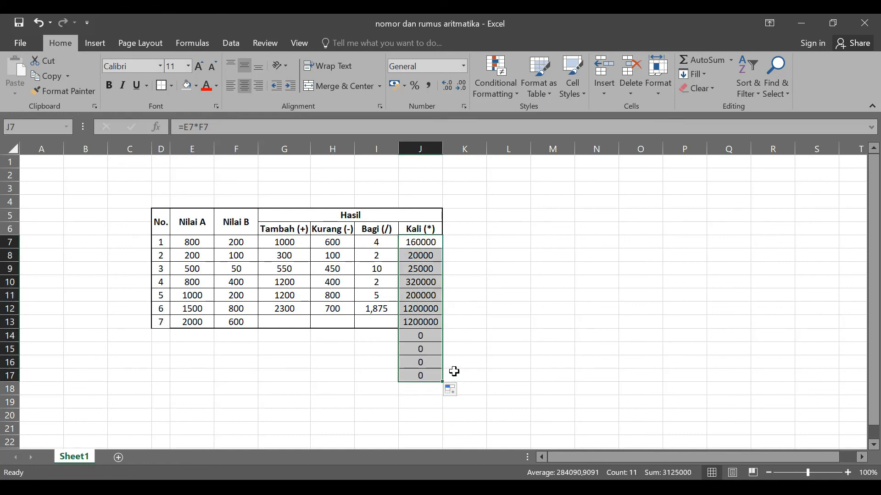
key("ctrl+z")
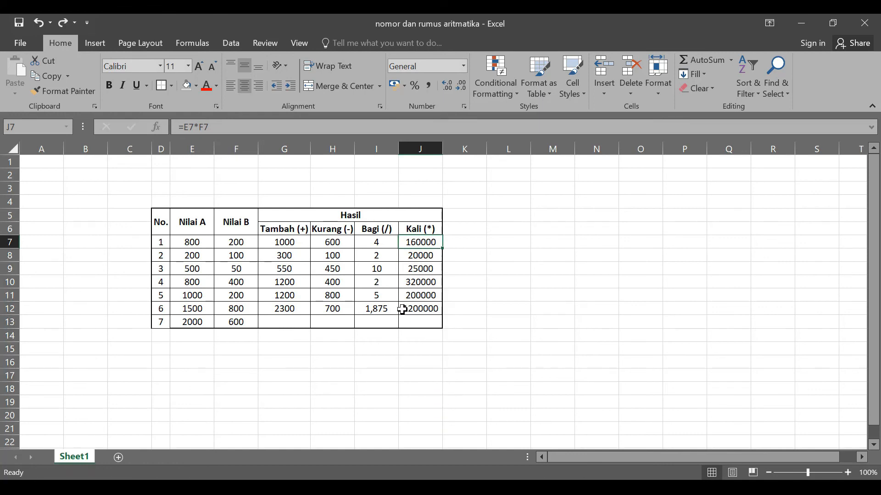
key("ctrl+z")
Fill the four Hasil formulas in G7:J7 down to row 13.
left_click_drag(292, 241, 419, 242)
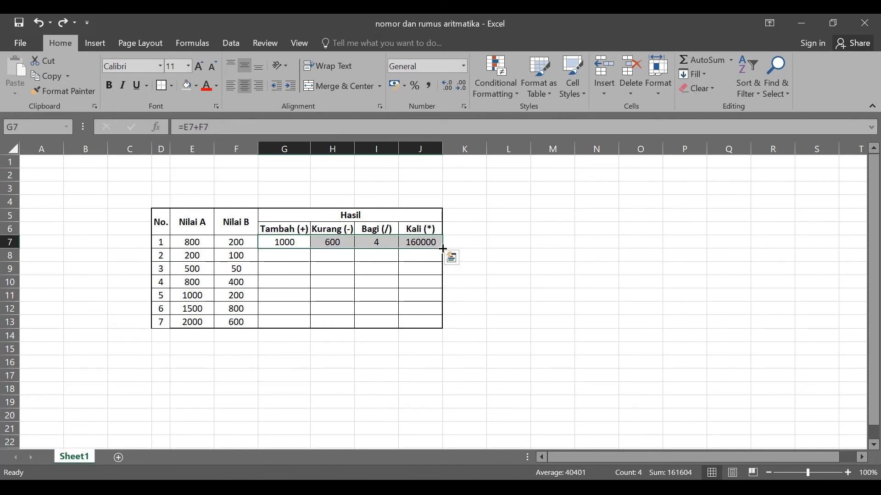
double_click(443, 248)
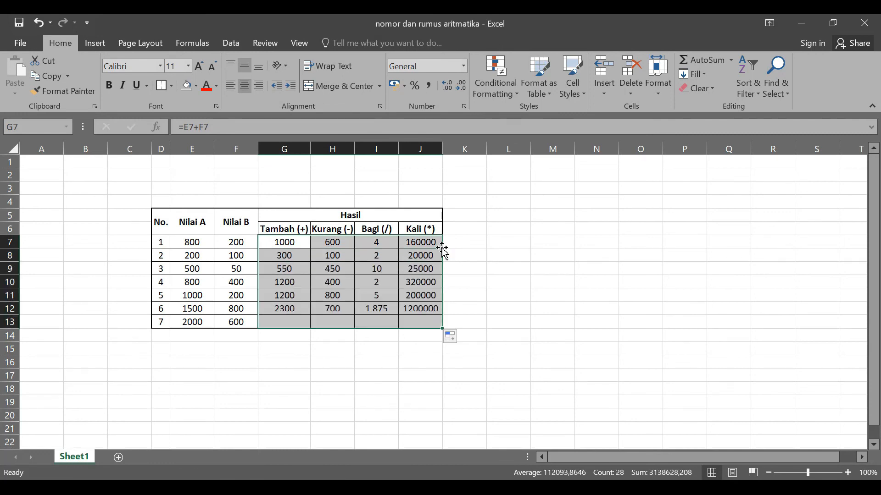
left_click(559, 260)
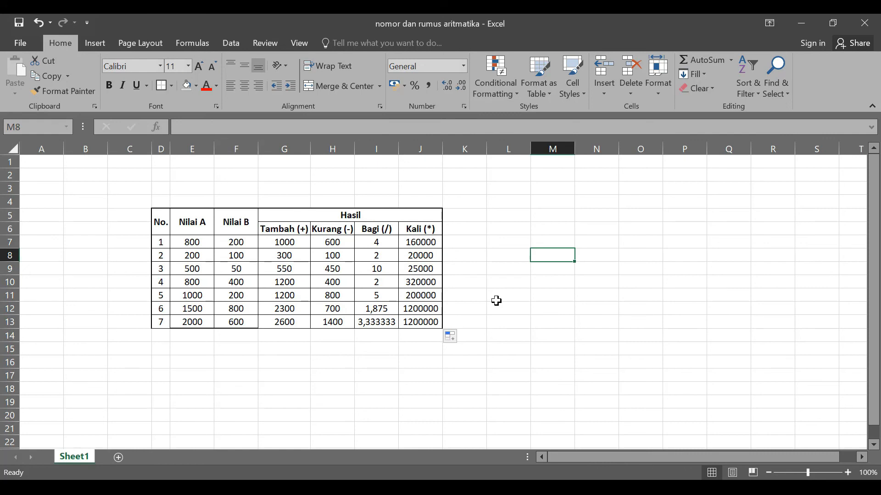
Set the Nilai A value in cell E10 to 1000.
left_click(192, 281)
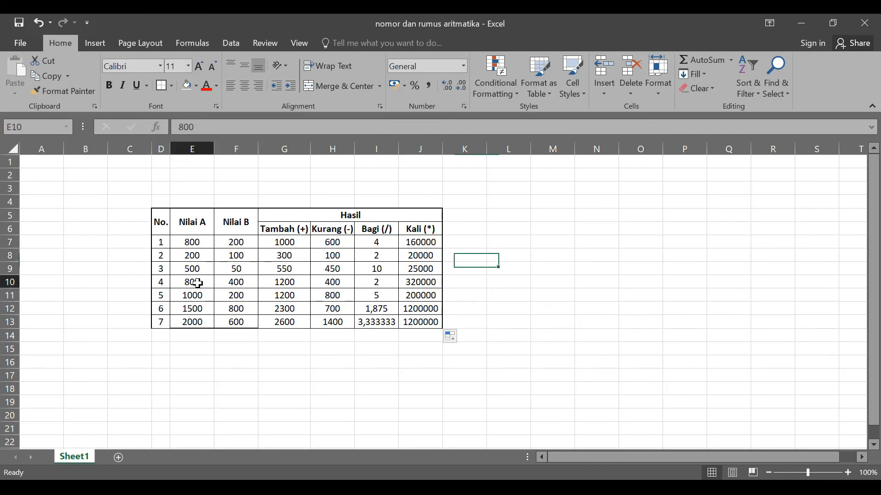
type("1000")
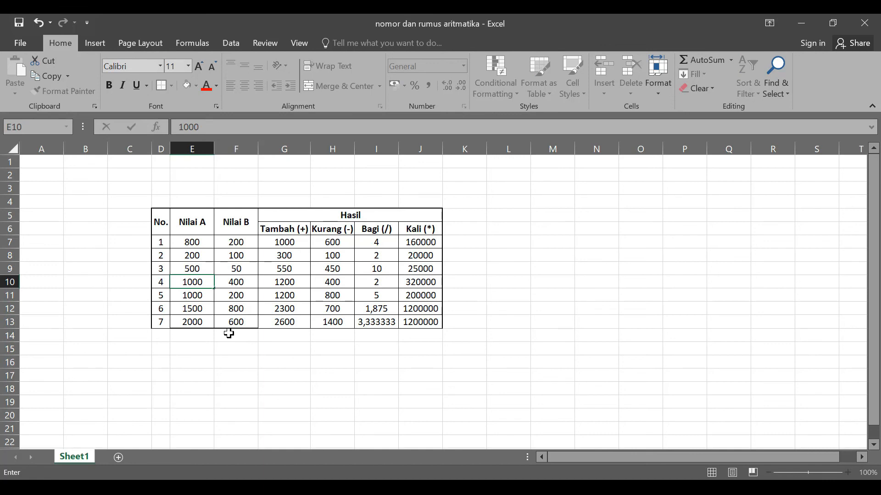
key("Return")
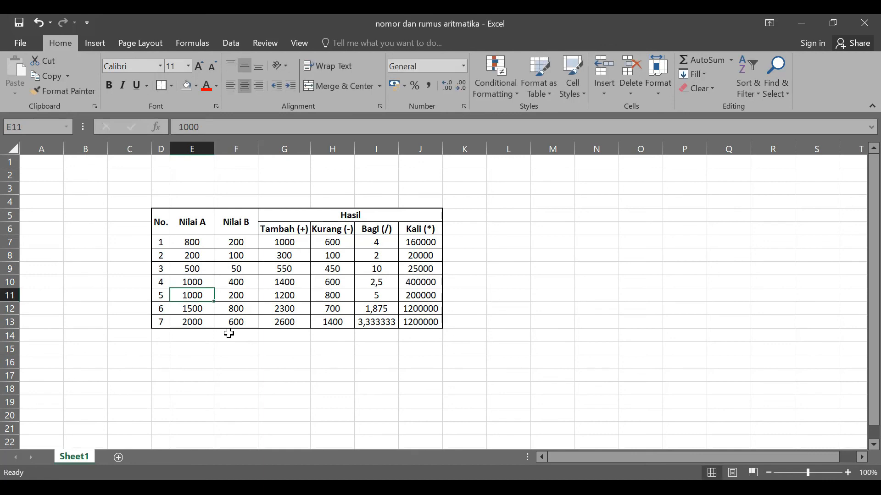
Set the Nilai A value in cell E13 to 10000.
left_click(205, 321)
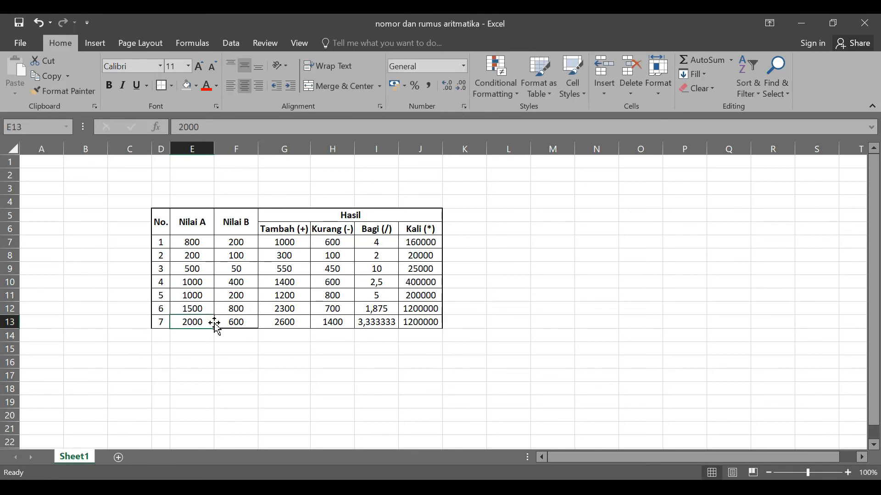
type("10000")
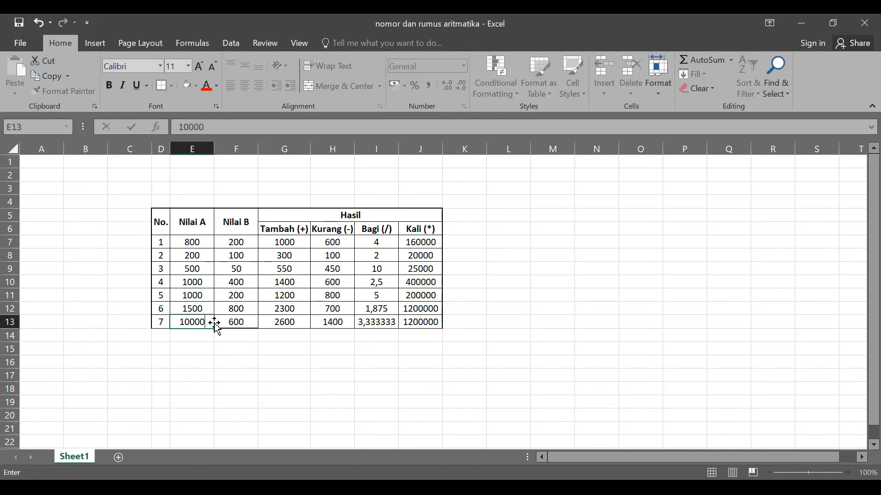
key("Return")
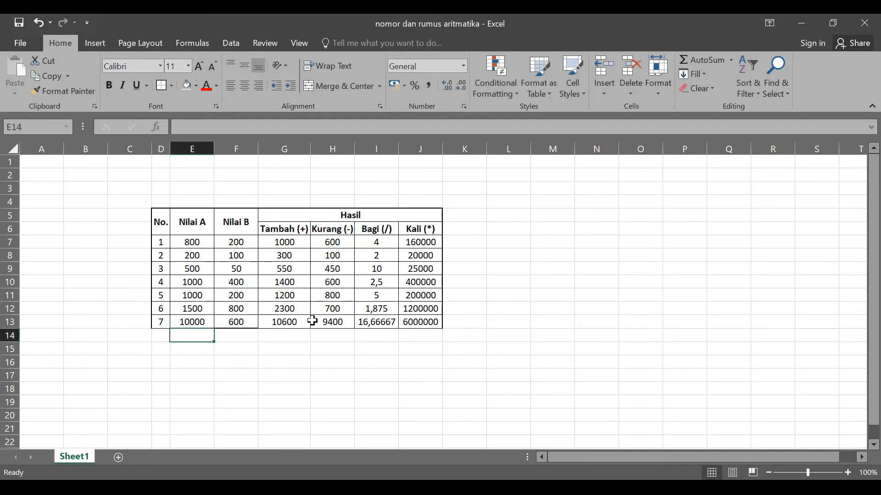
left_click(493, 270)
left_click(522, 306)
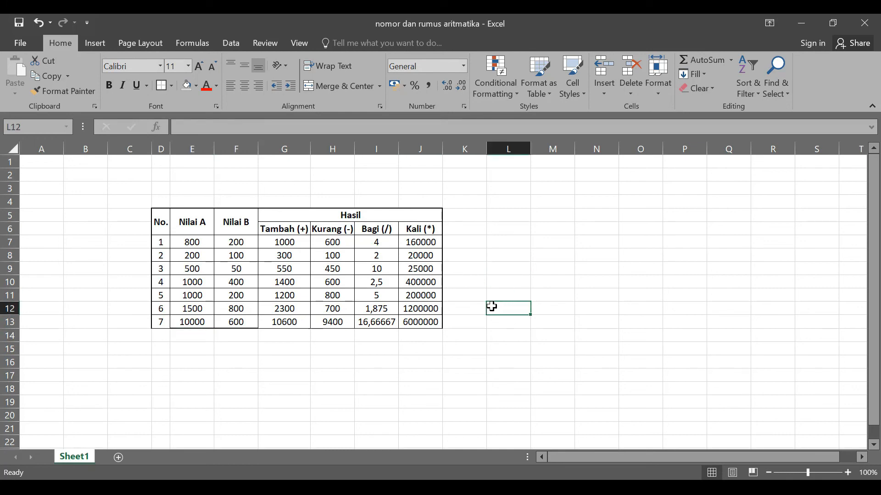